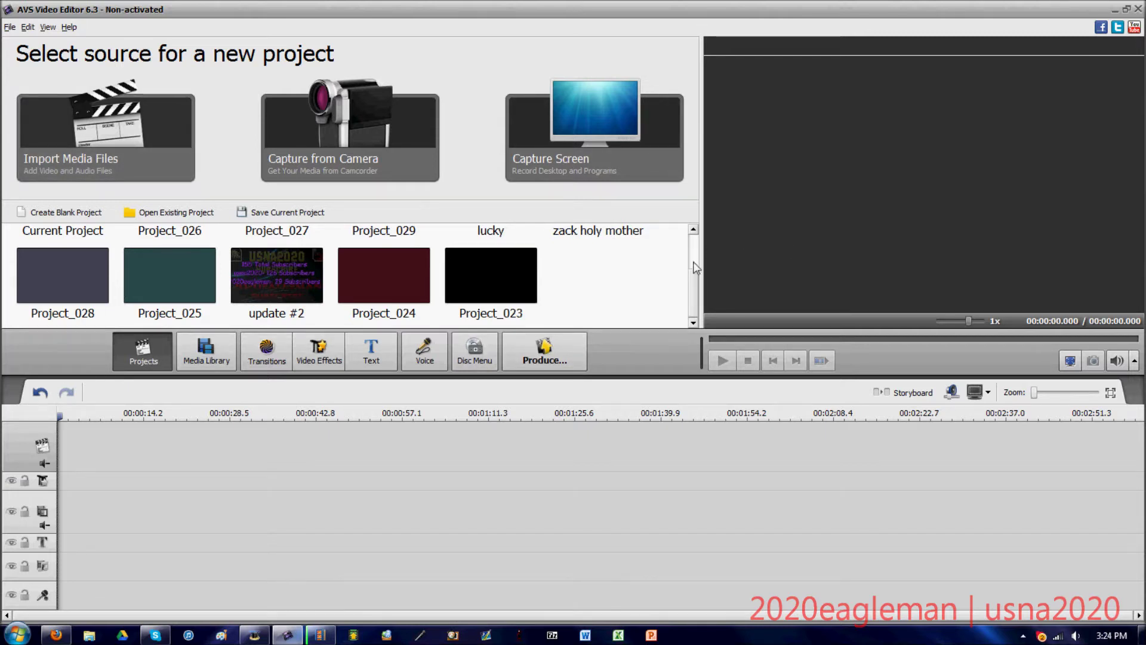
Open the Media Library and cycle through the Video, Image, Audio and All filters
{"action": "scroll", "coordinate": [696, 270], "scroll_direction": "up", "scroll_amount": 2}
{"action": "scroll", "coordinate": [690, 295], "scroll_direction": "down", "scroll_amount": 2}
{"action": "scroll", "coordinate": [690, 295], "scroll_direction": "up", "scroll_amount": 2}
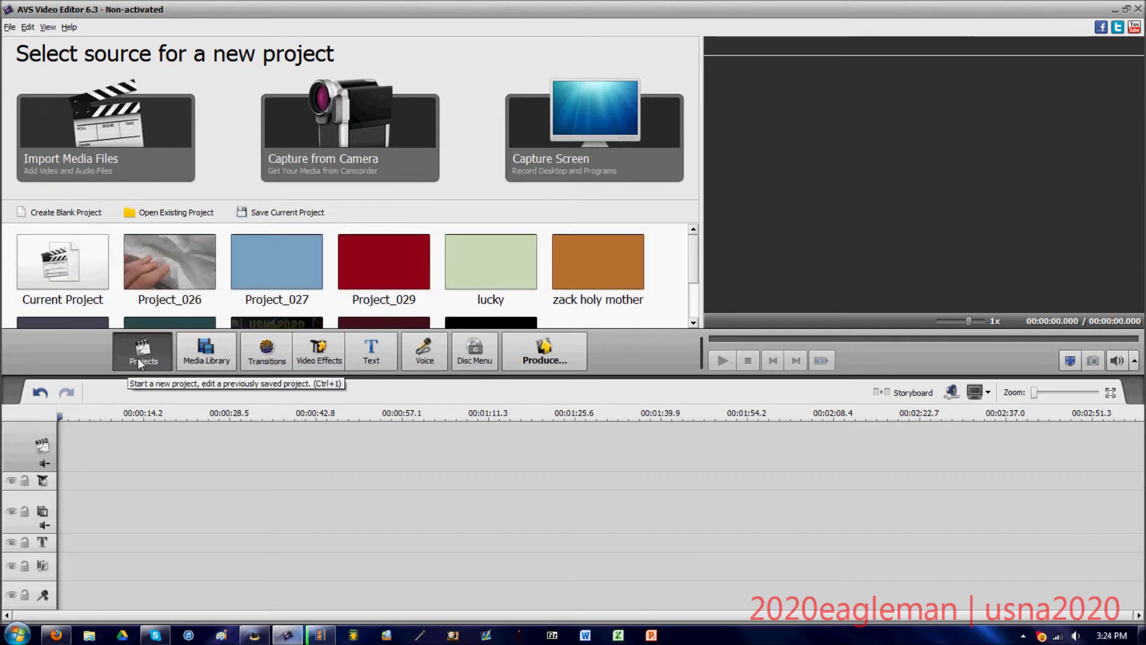
{"action": "left_click", "coordinate": [205, 354]}
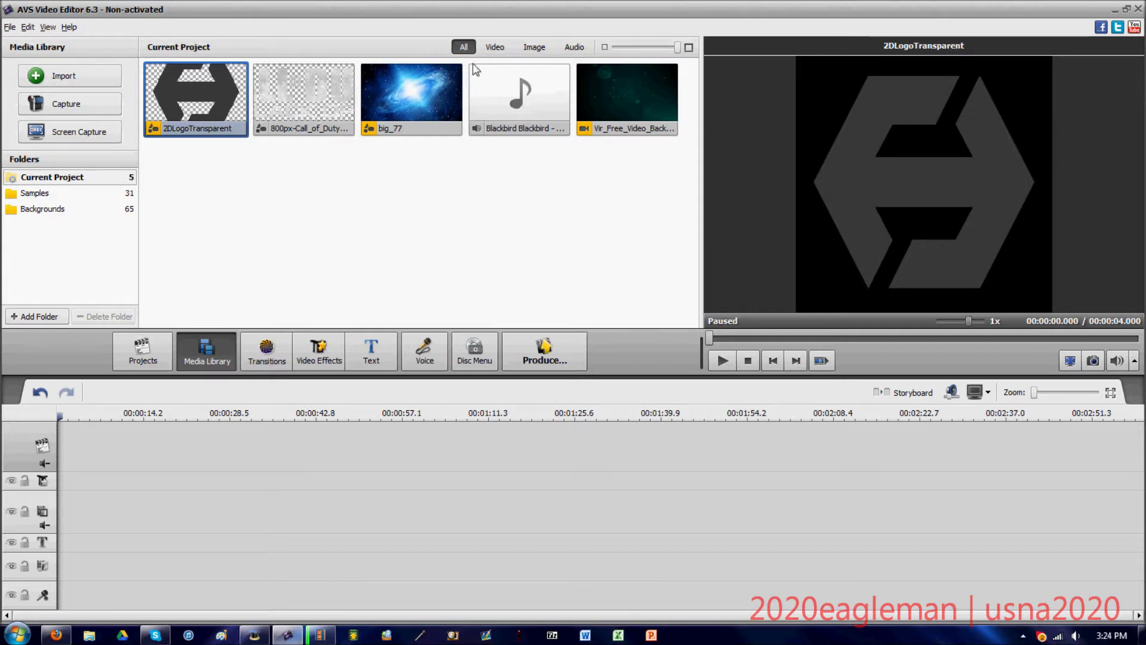
{"action": "left_click", "coordinate": [489, 48]}
{"action": "left_click", "coordinate": [532, 49]}
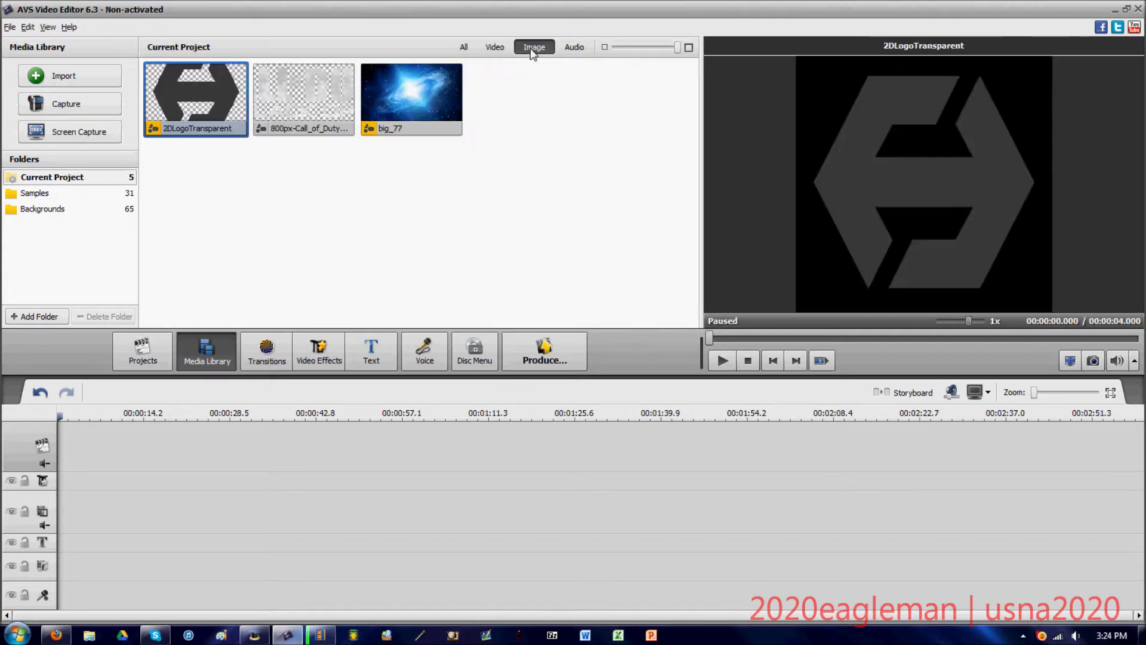
{"action": "left_click", "coordinate": [575, 47]}
{"action": "left_click", "coordinate": [464, 48]}
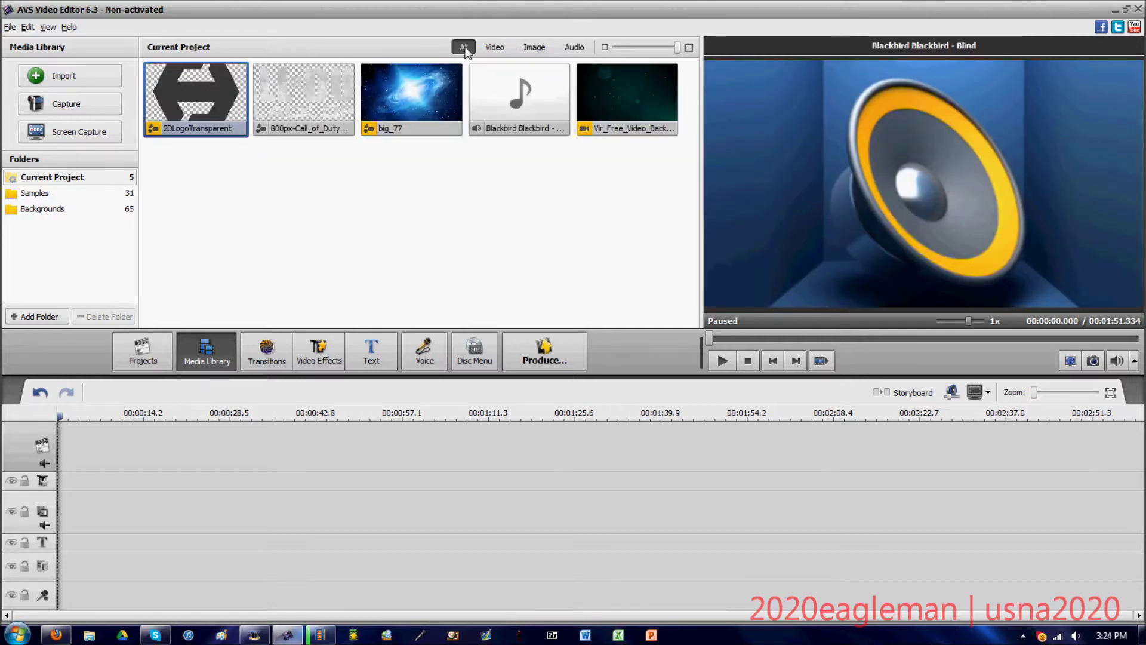
Preview the Call of Duty logo and 2DLogoTransparent images, then deselect them
{"action": "left_click", "coordinate": [345, 175]}
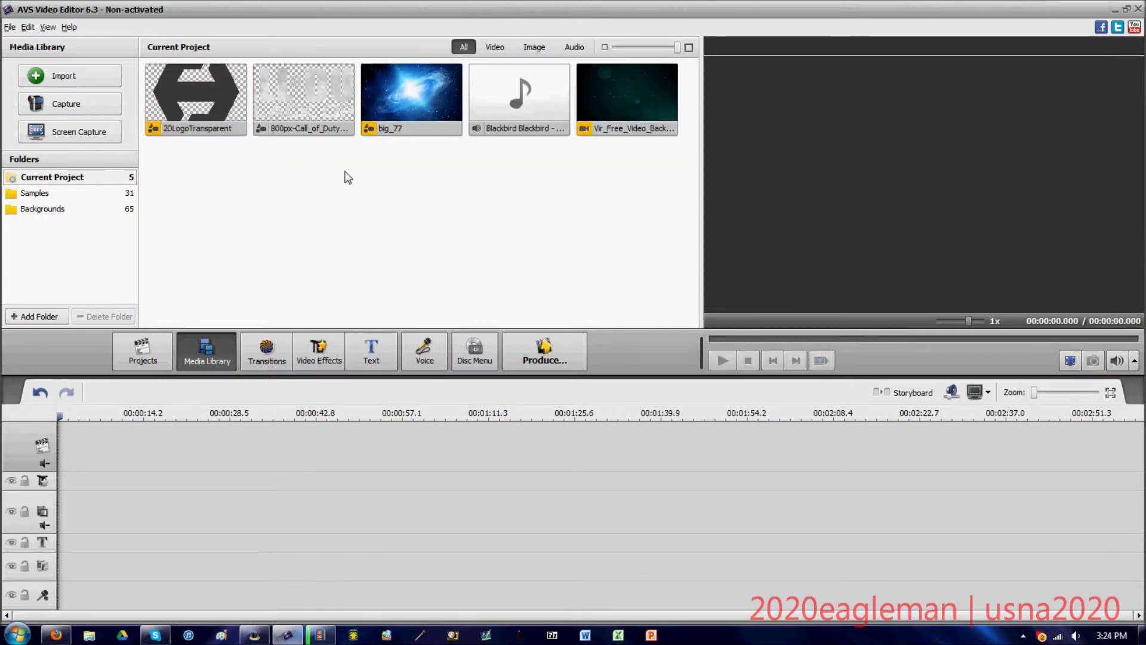
{"action": "left_click", "coordinate": [280, 113]}
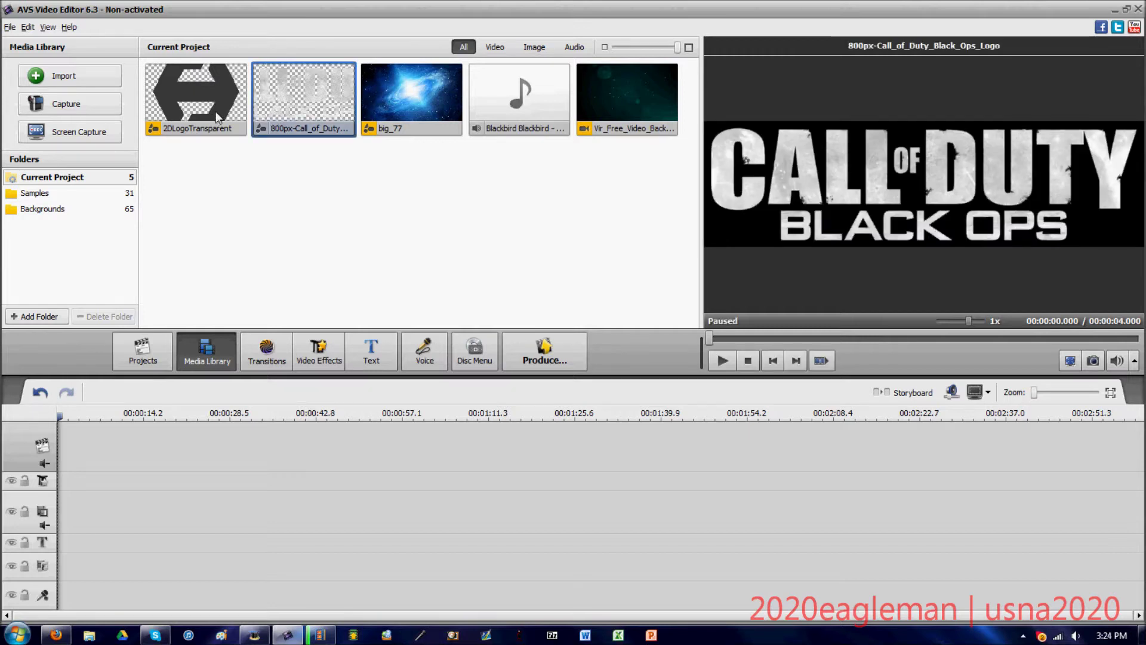
{"action": "left_click", "coordinate": [218, 116]}
{"action": "left_click", "coordinate": [274, 112]}
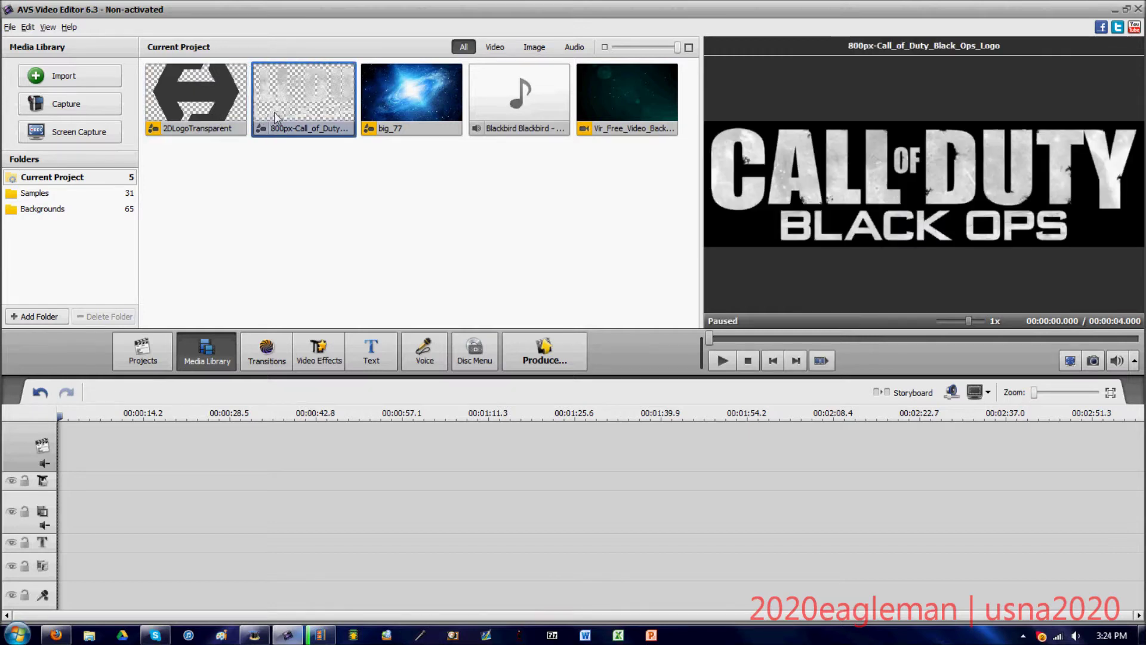
{"action": "left_click", "coordinate": [436, 157]}
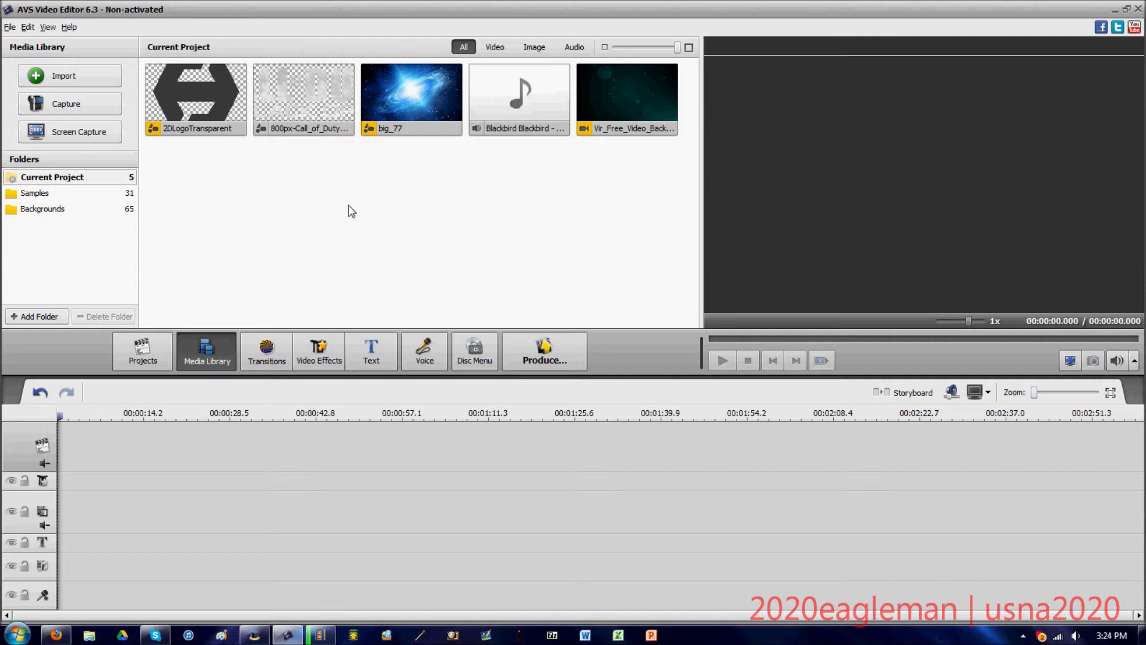
Import the chosen clips from the Intros folder into Current Project
{"action": "left_click", "coordinate": [84, 77]}
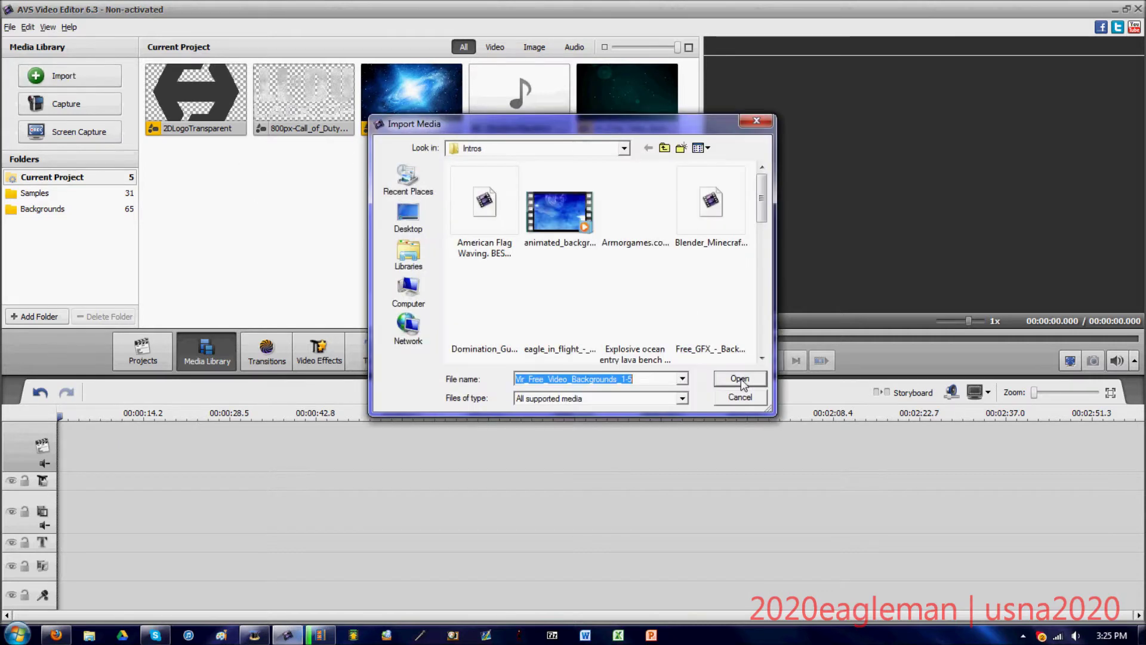
{"action": "scroll", "coordinate": [758, 263], "scroll_direction": "down", "scroll_amount": 3}
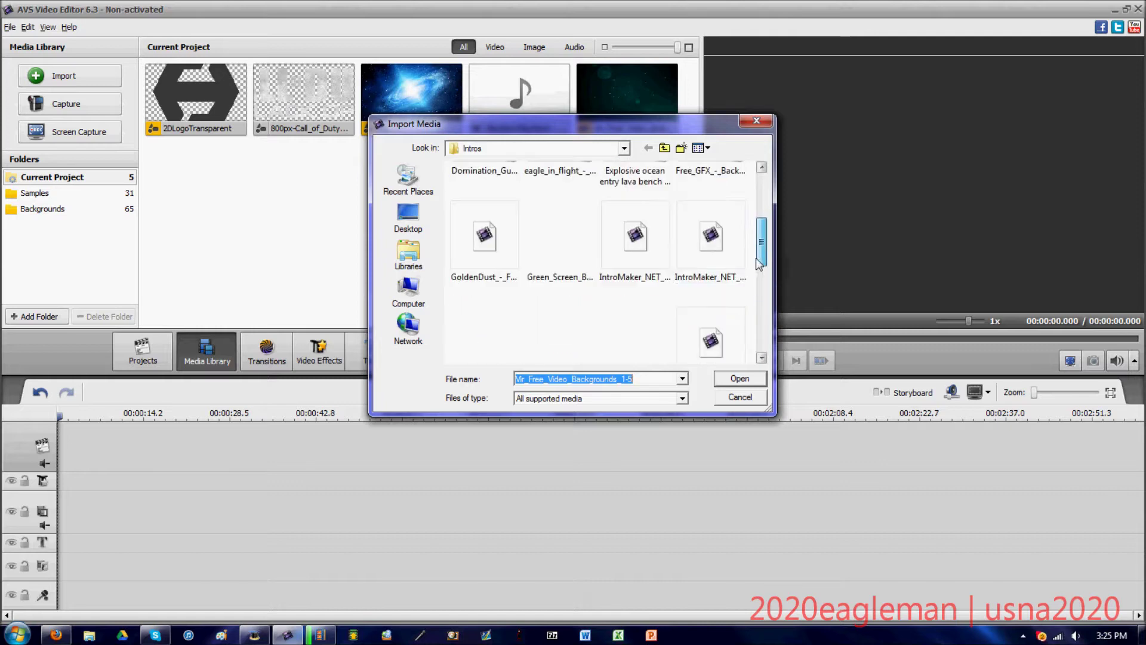
{"action": "left_click", "coordinate": [658, 249]}
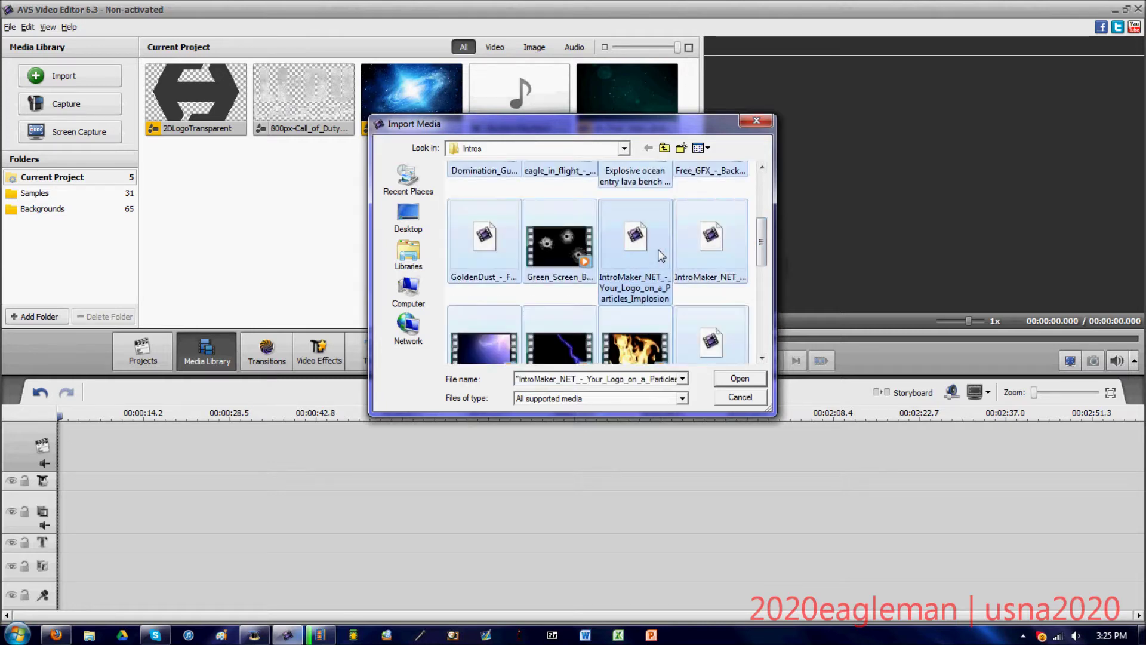
{"action": "key", "text": "Return"}
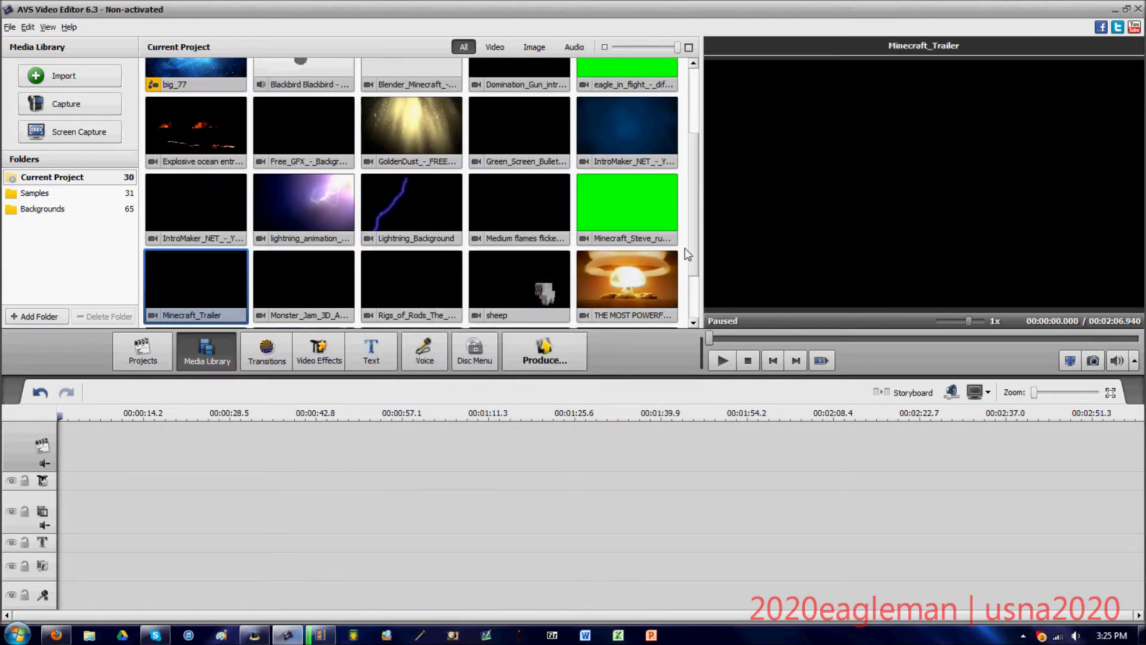
{"action": "left_click", "coordinate": [488, 54]}
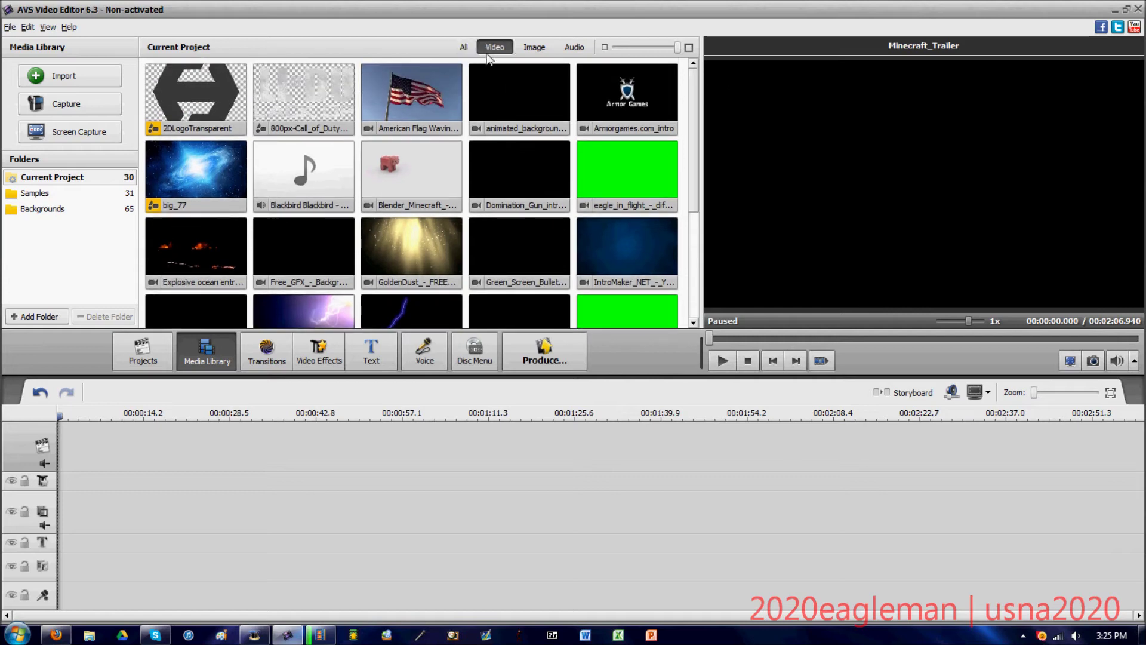
{"action": "left_click", "coordinate": [574, 47]}
{"action": "left_click", "coordinate": [535, 46]}
{"action": "left_click", "coordinate": [481, 47]}
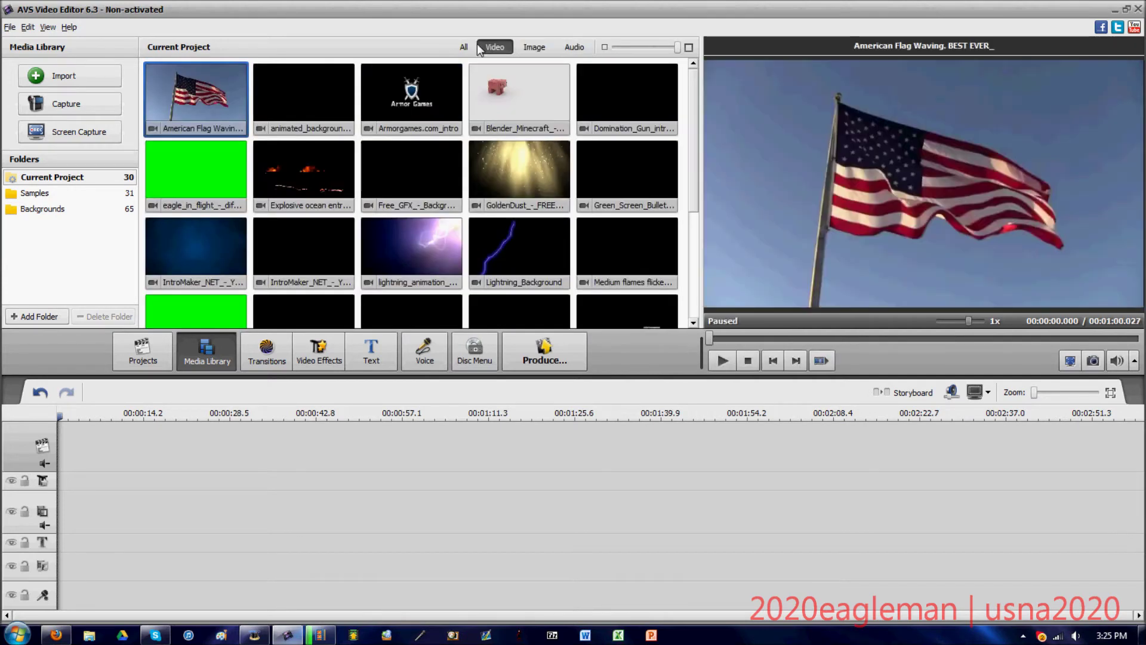
{"action": "left_click", "coordinate": [463, 47]}
{"action": "left_click", "coordinate": [535, 47]}
{"action": "left_click", "coordinate": [575, 47]}
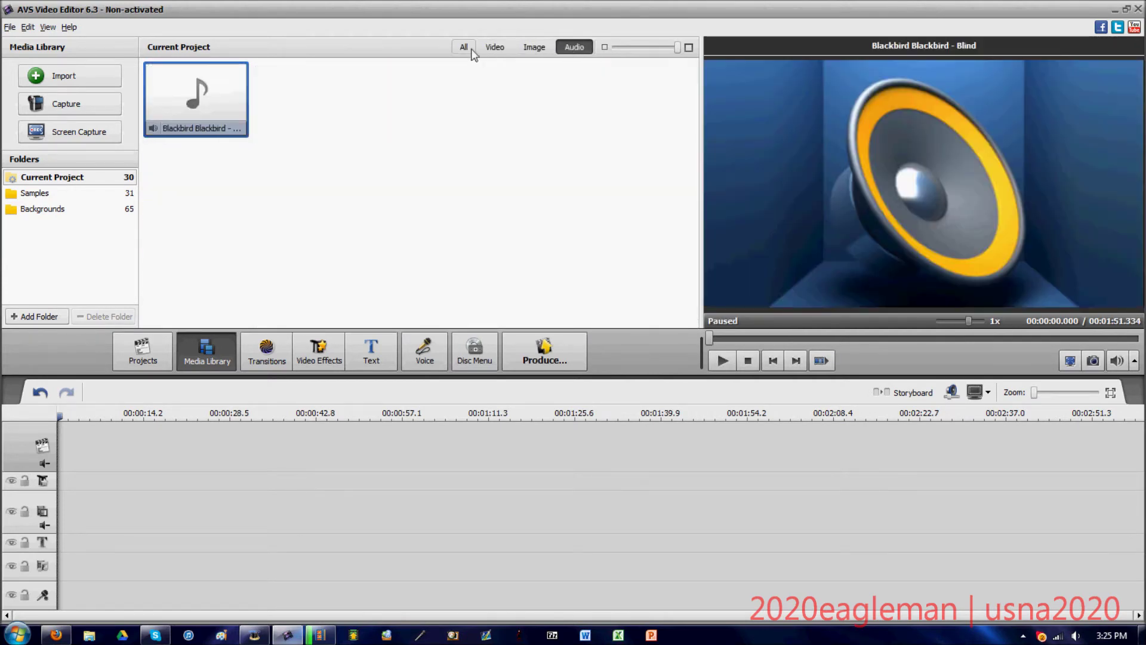
{"action": "left_click", "coordinate": [465, 48]}
{"action": "left_click_drag", "start_coordinate": [678, 48], "coordinate": [614, 47]}
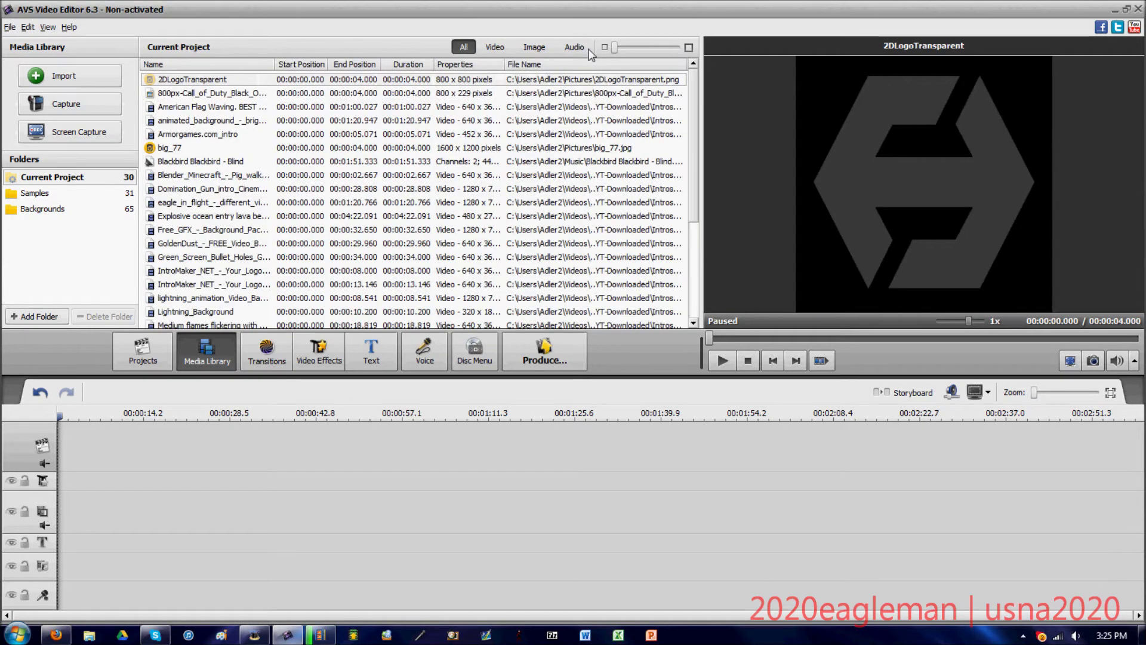
{"action": "left_click", "coordinate": [177, 149]}
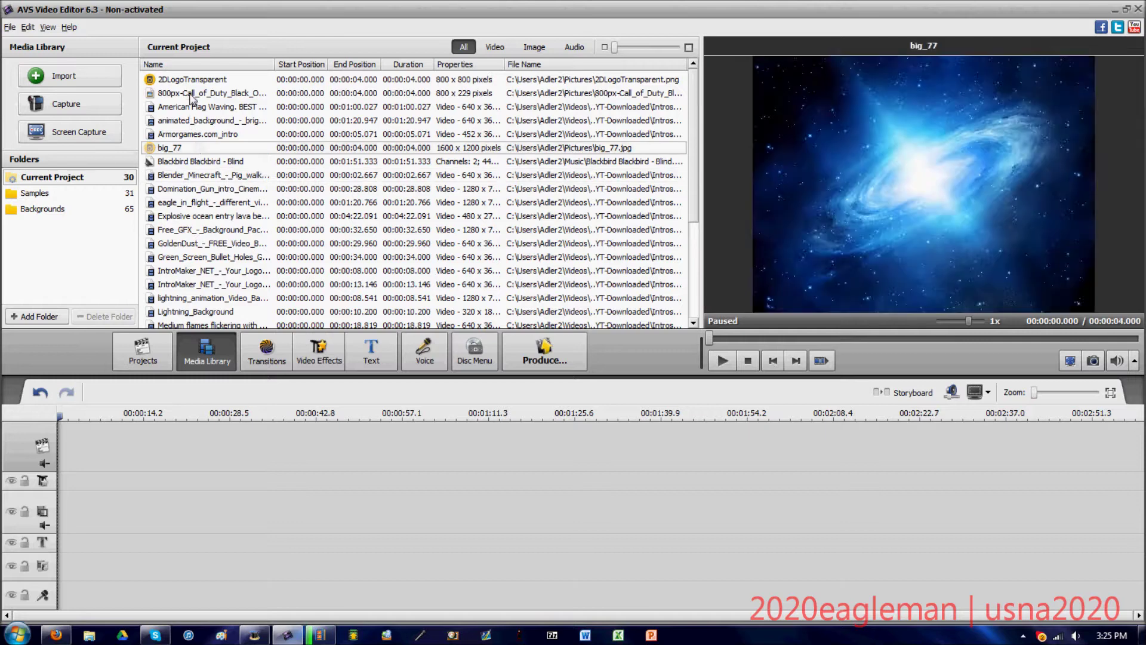
{"action": "left_click", "coordinate": [191, 95]}
{"action": "left_click", "coordinate": [193, 80]}
{"action": "left_click_drag", "start_coordinate": [617, 47], "coordinate": [695, 48]}
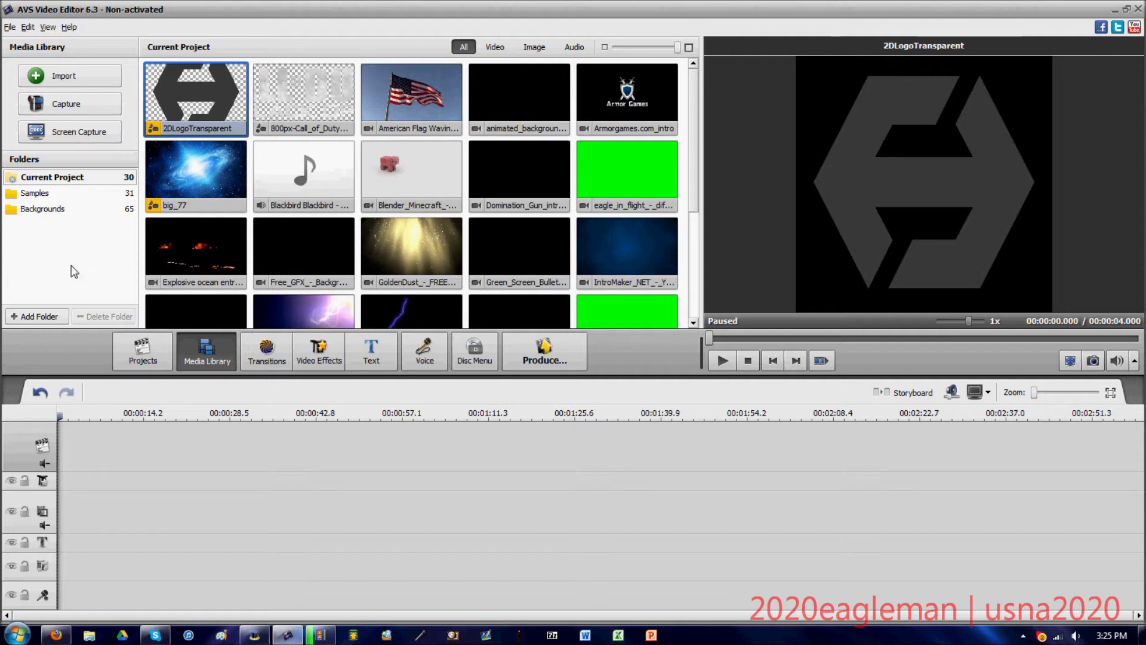
{"action": "left_click", "coordinate": [51, 192]}
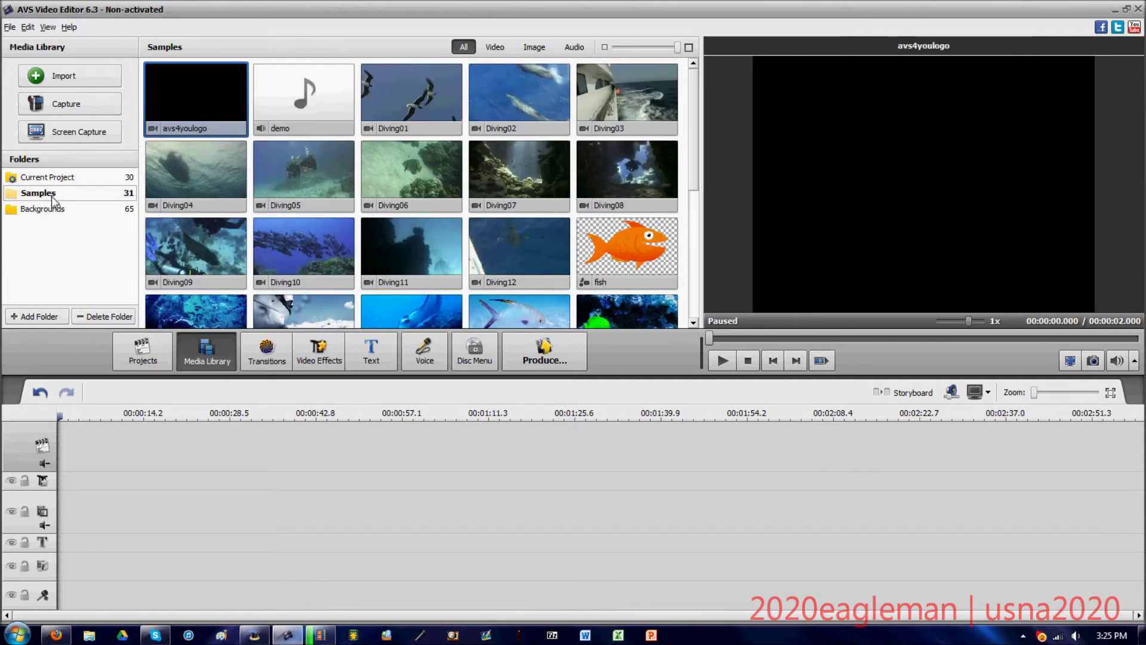
{"action": "left_click", "coordinate": [42, 208]}
{"action": "left_click", "coordinate": [52, 176]}
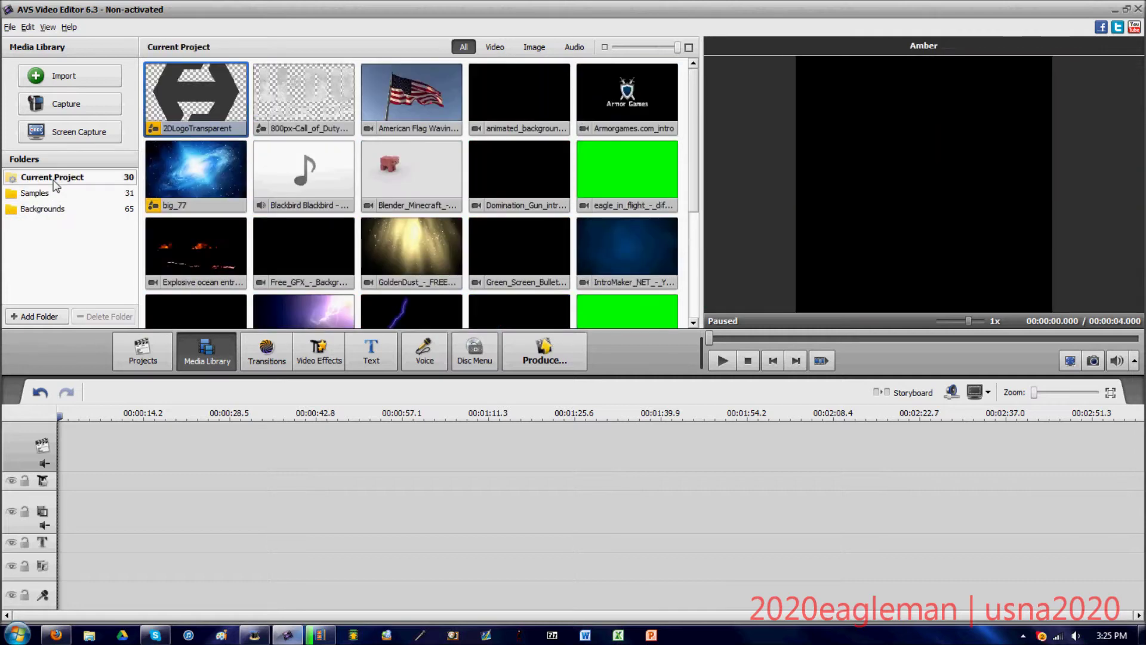
{"action": "left_click", "coordinate": [57, 318]}
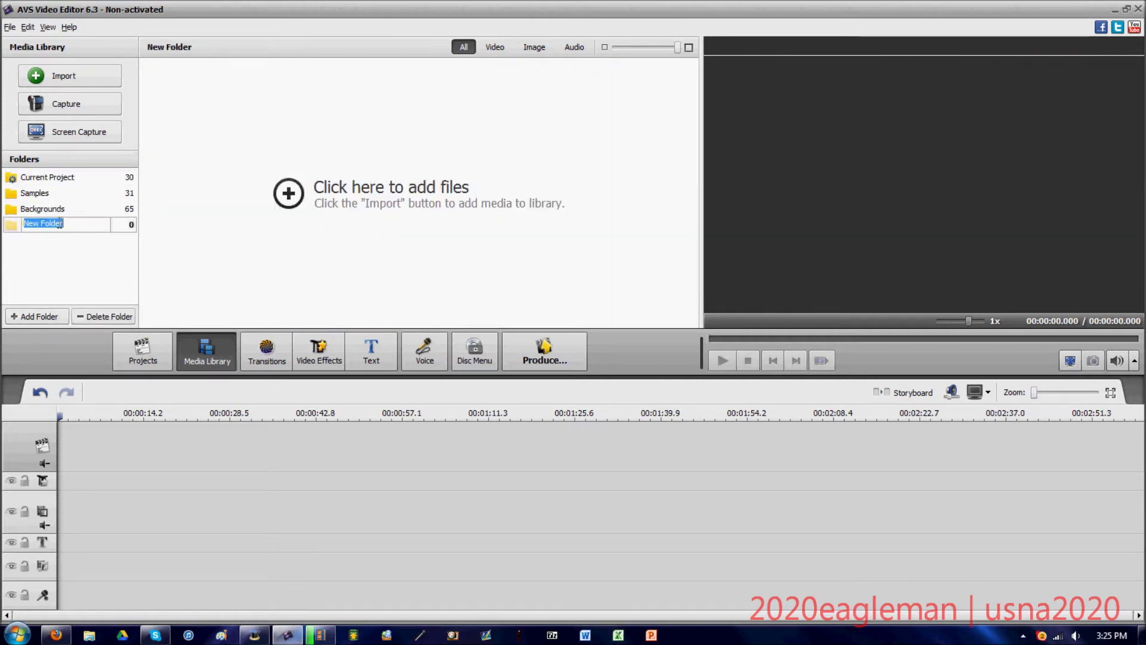
Name the new folder with the creator's username and add the Armorgames.com_intro clip
{"action": "type", "text": "2020eagleman"}
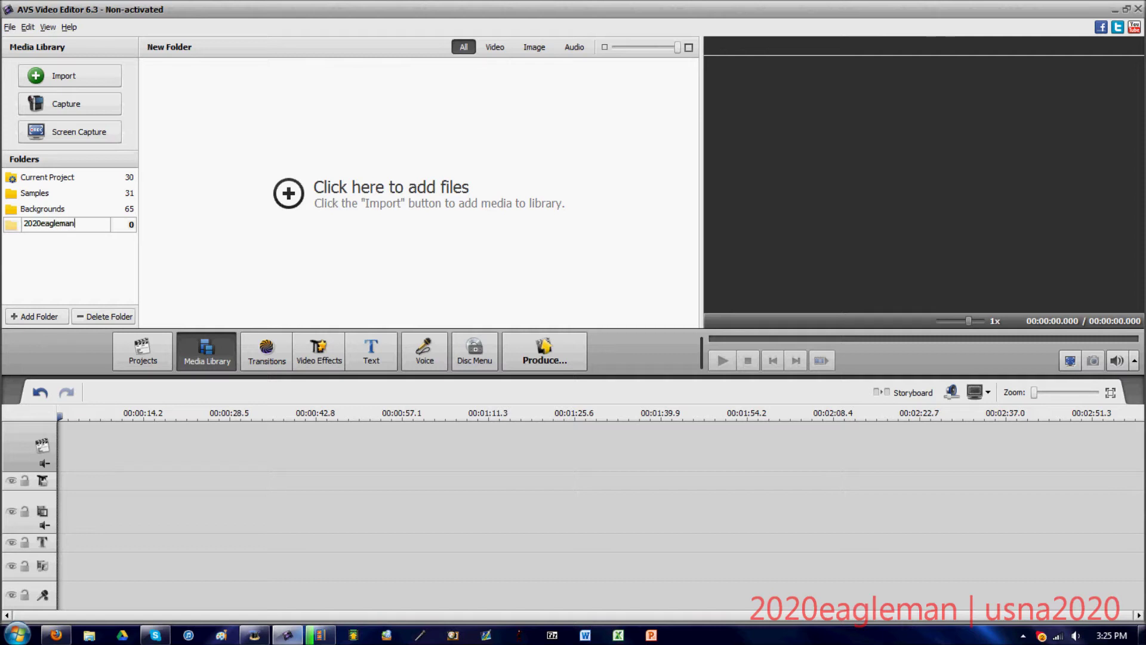
{"action": "key", "text": "Return"}
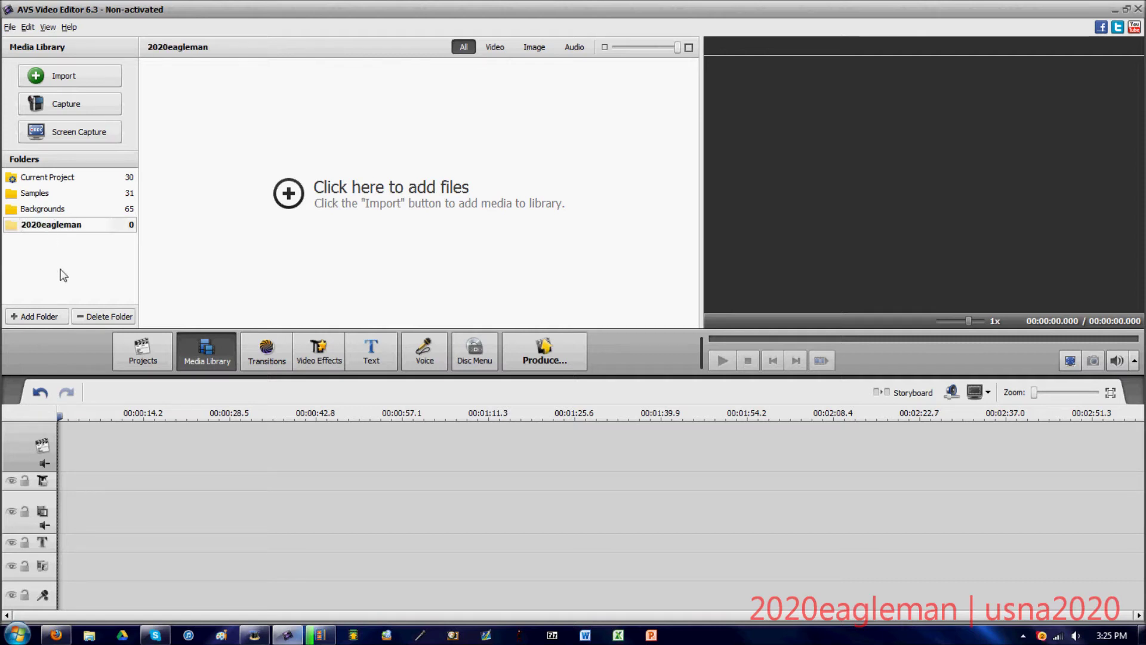
{"action": "left_click", "coordinate": [356, 191]}
{"action": "double_click", "coordinate": [636, 227]}
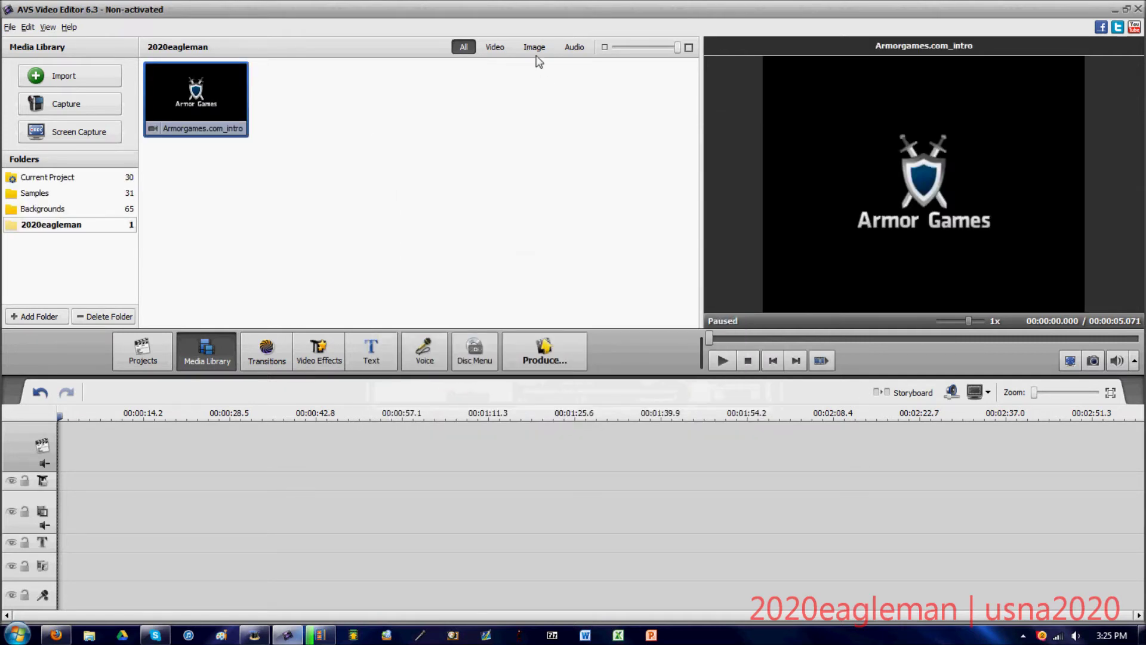
Check the folder's contents with the Audio, Video and All filters
{"action": "left_click", "coordinate": [574, 47]}
{"action": "left_click", "coordinate": [495, 47]}
{"action": "left_click", "coordinate": [464, 47]}
Browse the Samples folder with the Video, Image, Audio and All filters
{"action": "left_click", "coordinate": [44, 210]}
{"action": "left_click", "coordinate": [48, 178]}
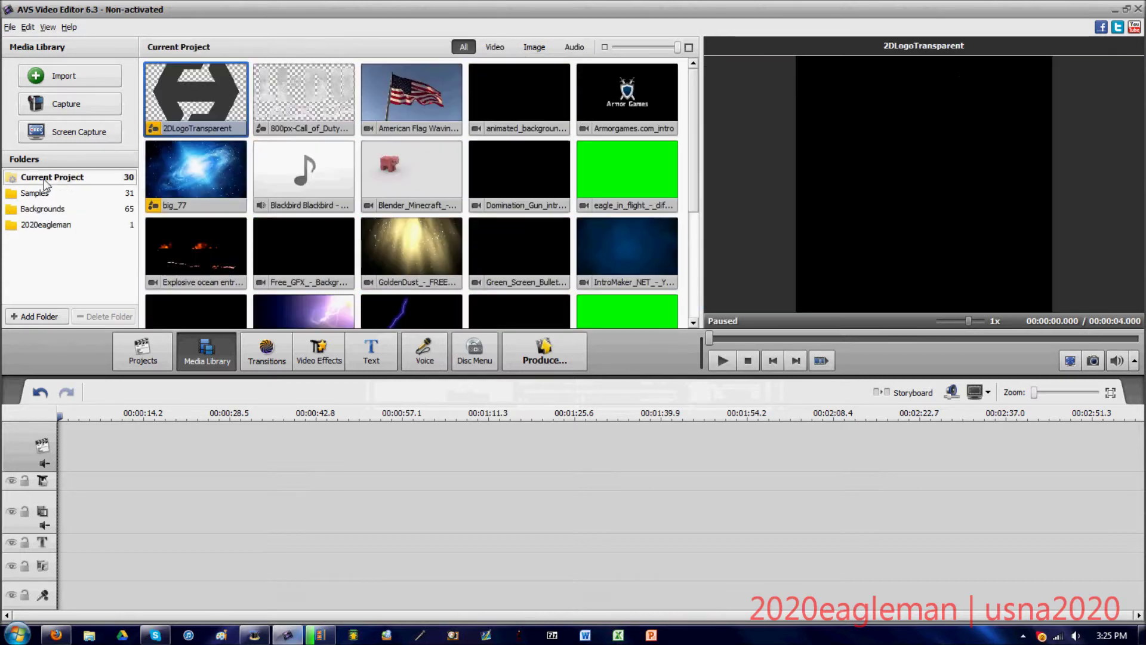
{"action": "left_click", "coordinate": [37, 194]}
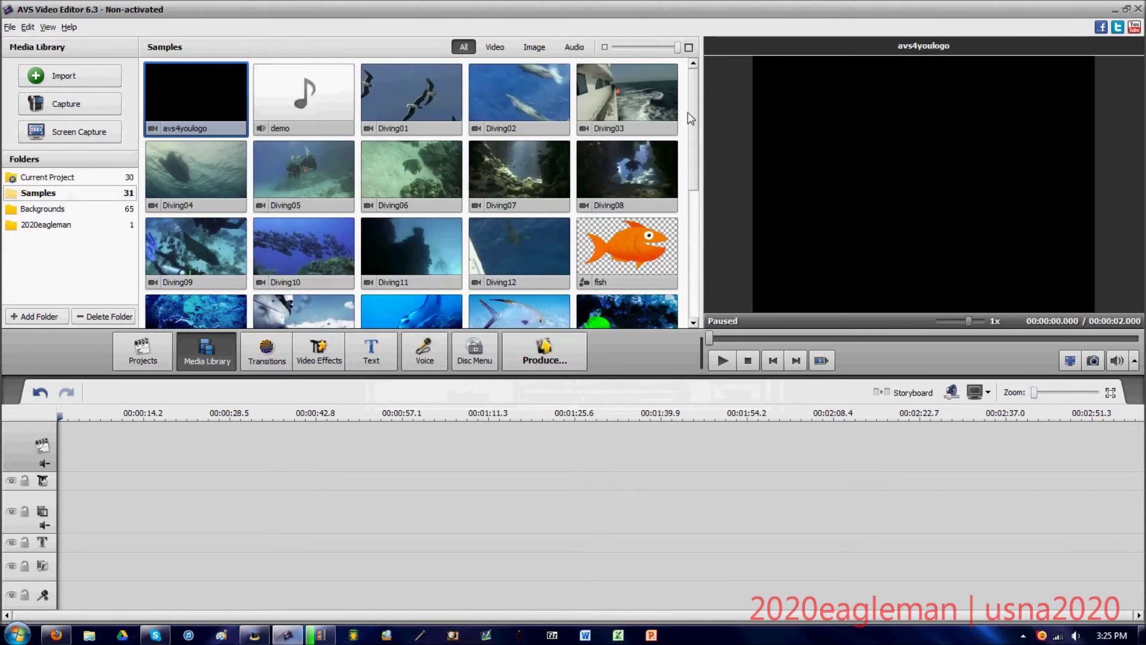
{"action": "scroll", "coordinate": [693, 117], "scroll_direction": "down", "scroll_amount": 5}
{"action": "scroll", "coordinate": [672, 92], "scroll_direction": "up", "scroll_amount": 5}
{"action": "left_click", "coordinate": [495, 47]}
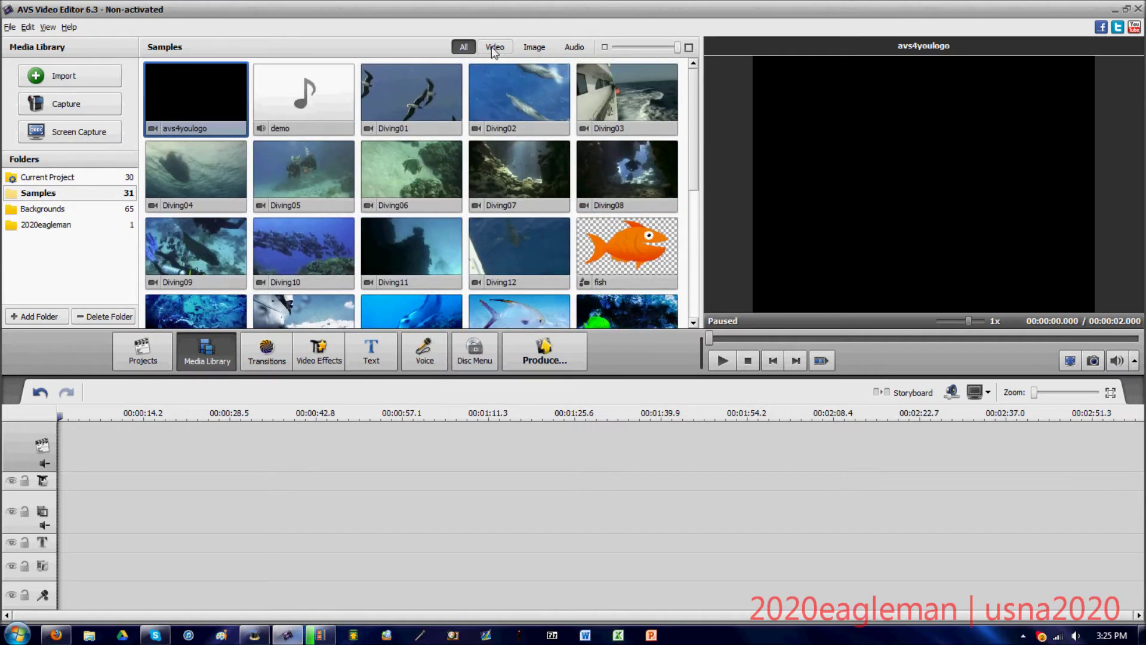
{"action": "left_click", "coordinate": [533, 47]}
{"action": "left_click", "coordinate": [575, 47]}
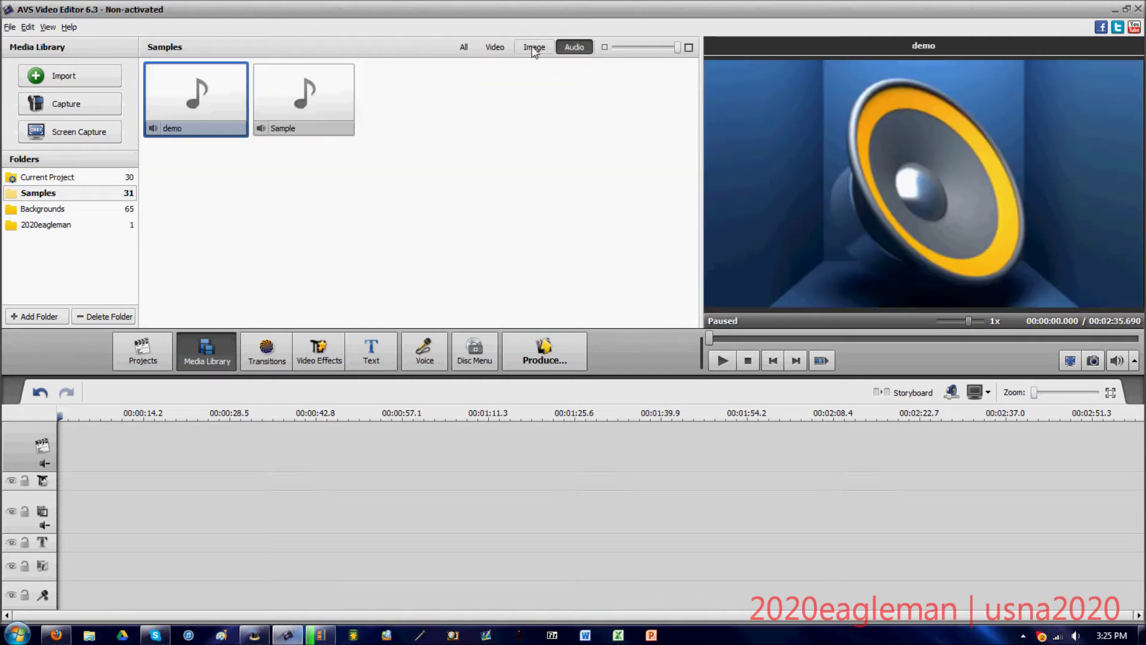
{"action": "left_click", "coordinate": [464, 47]}
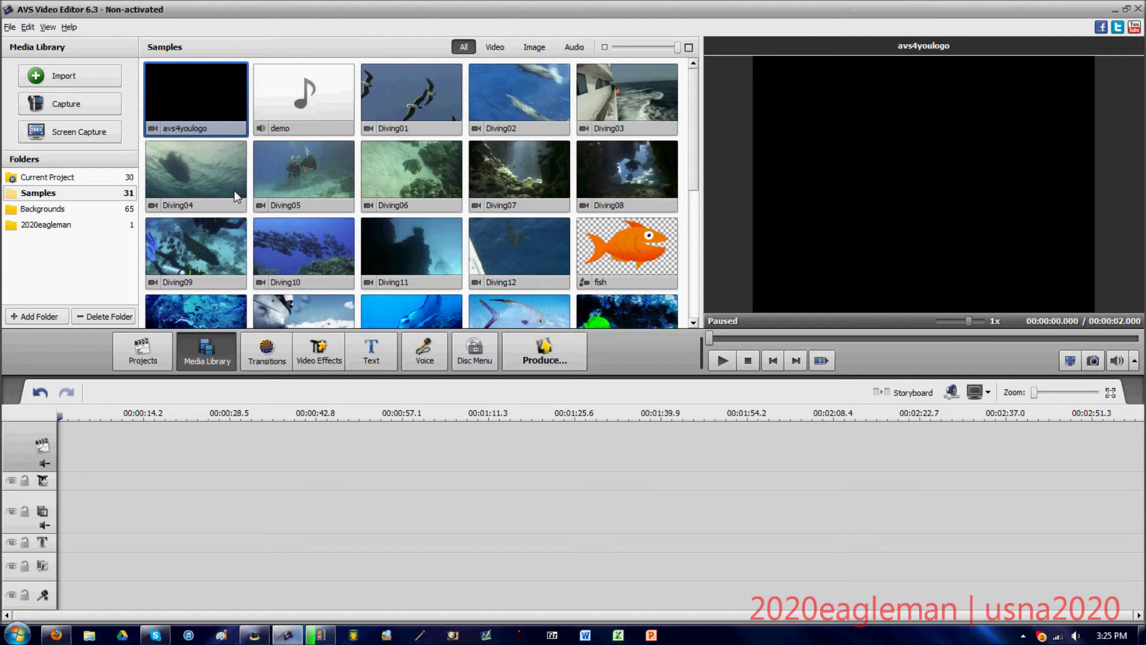
Filter the Backgrounds colour clips by type, then return to Current Project
{"action": "left_click", "coordinate": [75, 210]}
{"action": "left_click_drag", "start_coordinate": [693, 117], "coordinate": [551, 14]}
{"action": "left_click", "coordinate": [499, 47]}
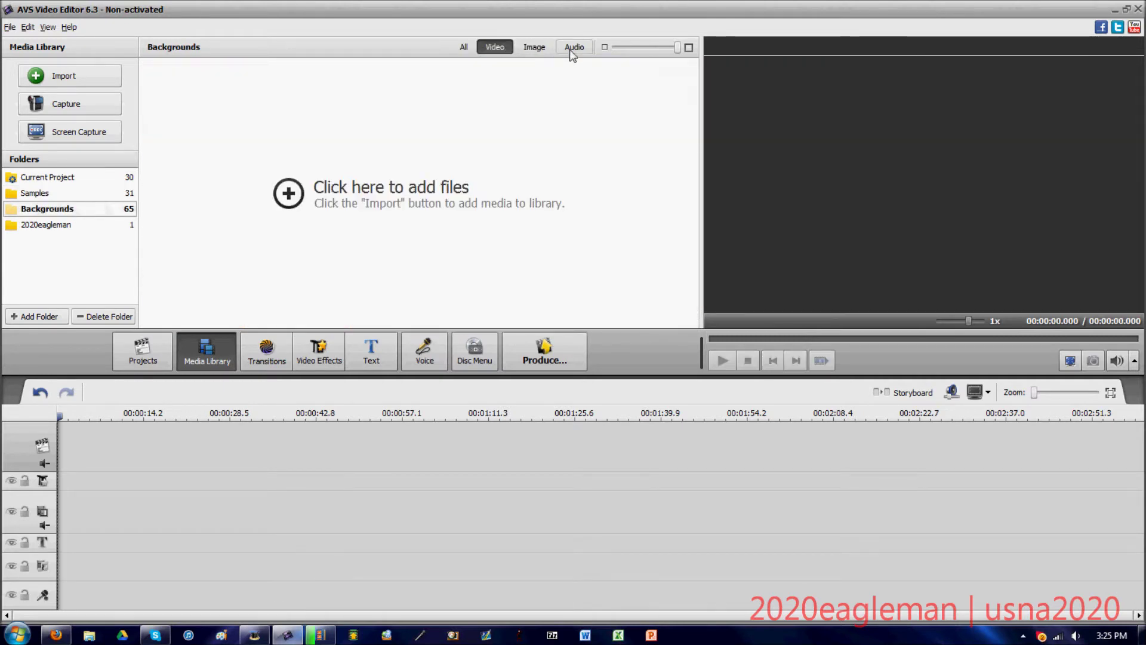
{"action": "left_click", "coordinate": [573, 49]}
{"action": "left_click", "coordinate": [533, 49]}
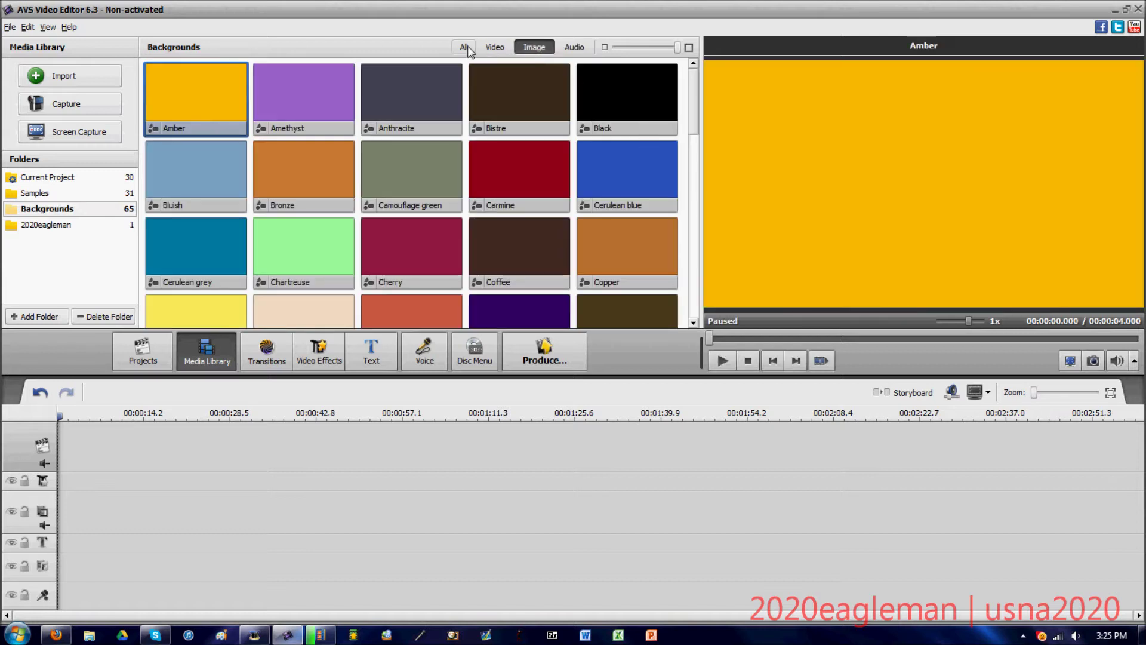
{"action": "left_click", "coordinate": [465, 47]}
{"action": "left_click", "coordinate": [54, 177]}
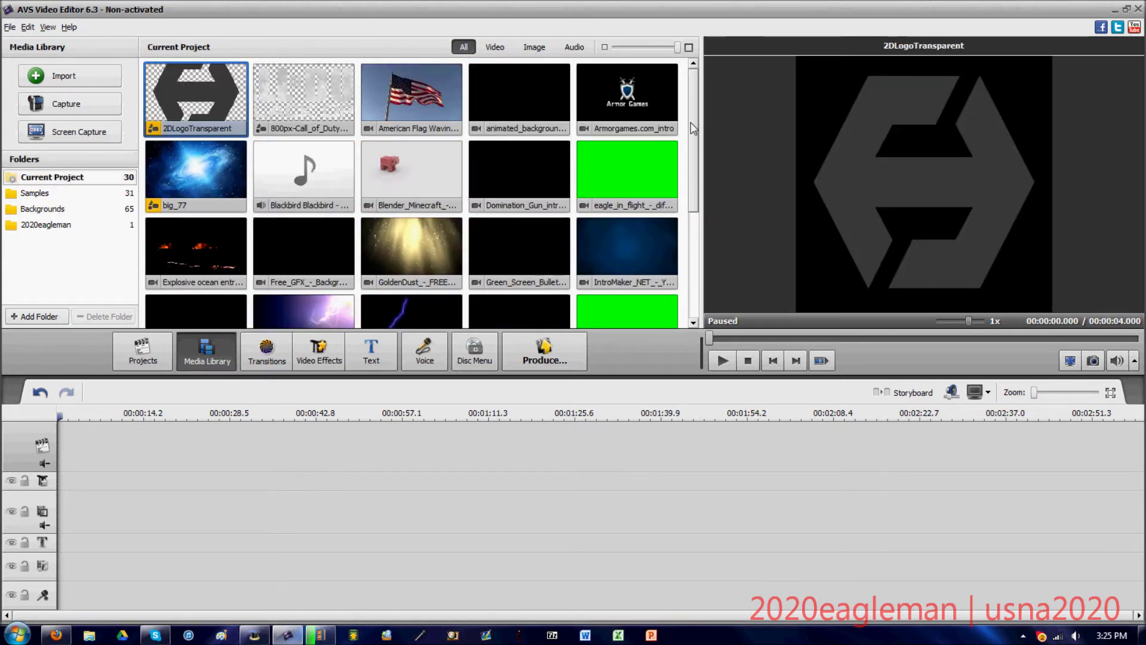
{"action": "mouse_move", "coordinate": [693, 128]}
{"action": "left_mouse_down"}
{"action": "mouse_move", "coordinate": [693, 256]}
{"action": "mouse_move", "coordinate": [693, 114]}
{"action": "left_mouse_up"}
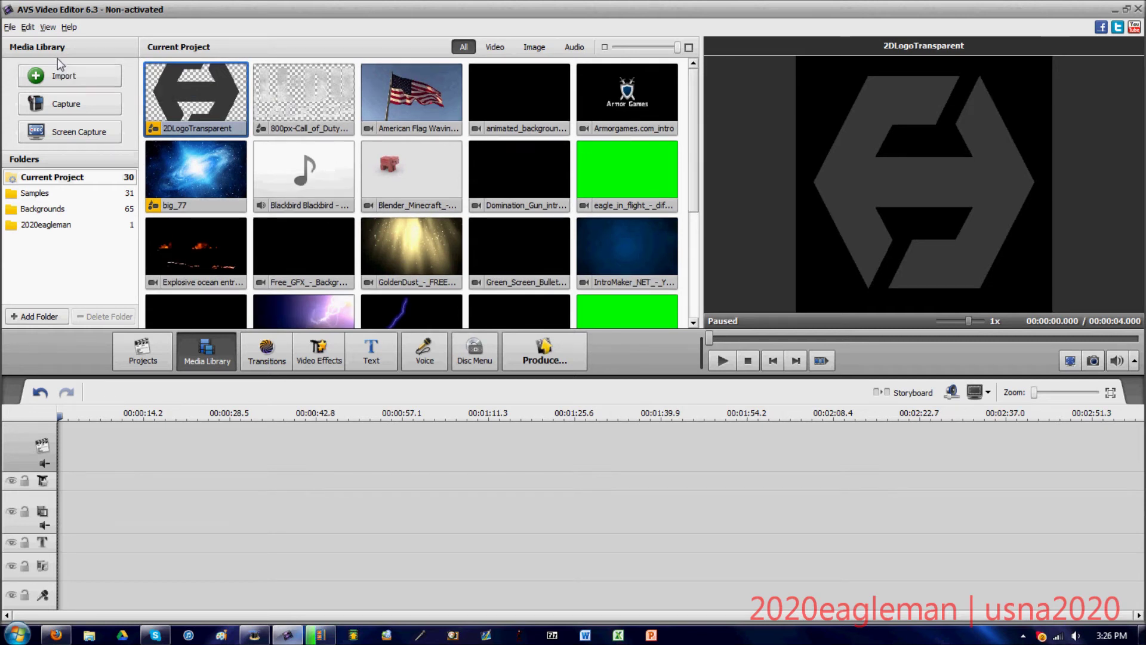
{"action": "left_click", "coordinate": [67, 104]}
Review the Voice panel's Master Volume, Source and Format settings
{"action": "left_click", "coordinate": [416, 360]}
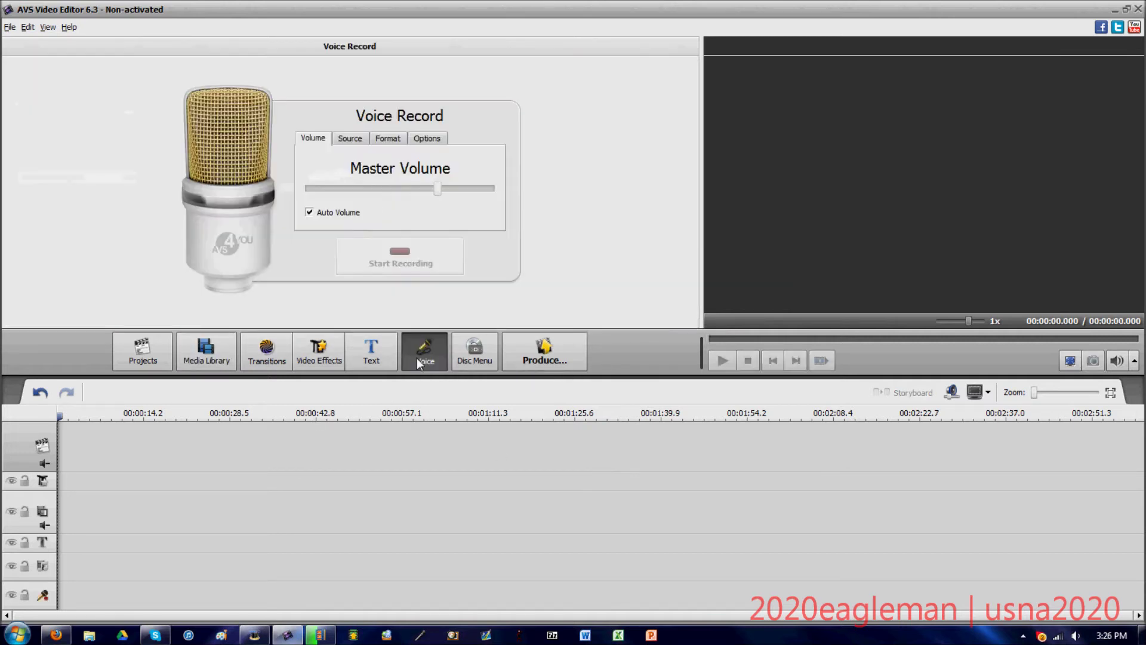
{"action": "left_click", "coordinate": [355, 142]}
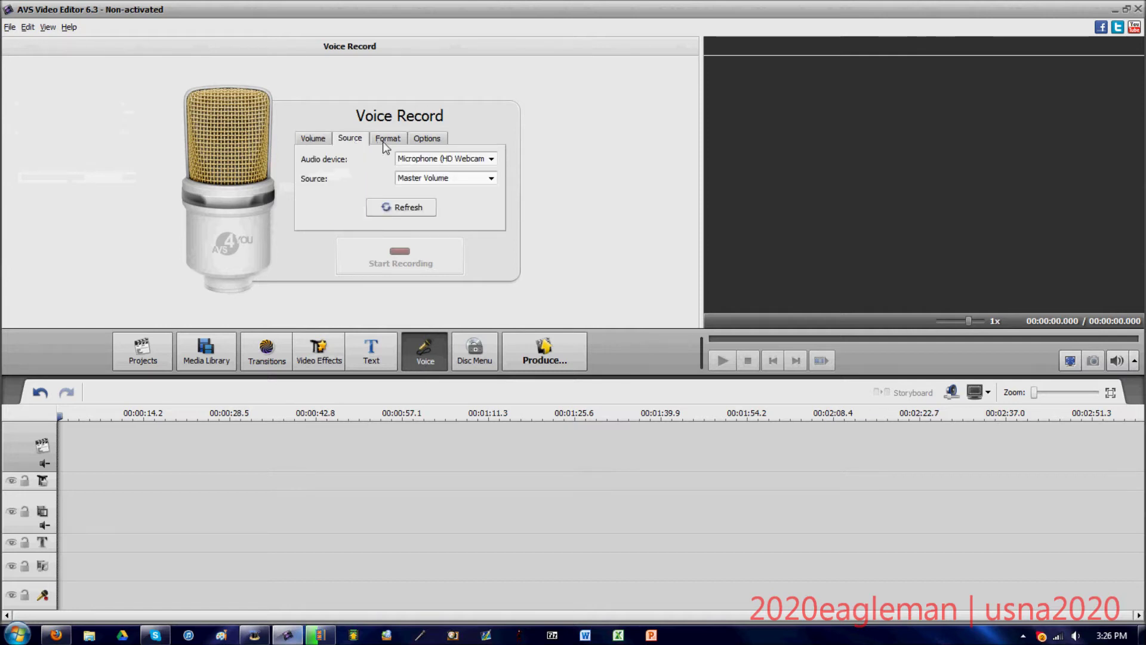
{"action": "left_click", "coordinate": [382, 142]}
{"action": "left_click", "coordinate": [322, 140]}
Drag the Bronze background from Backgrounds onto the timeline start, then reopen Voice
{"action": "left_click", "coordinate": [209, 353]}
{"action": "left_click", "coordinate": [59, 208]}
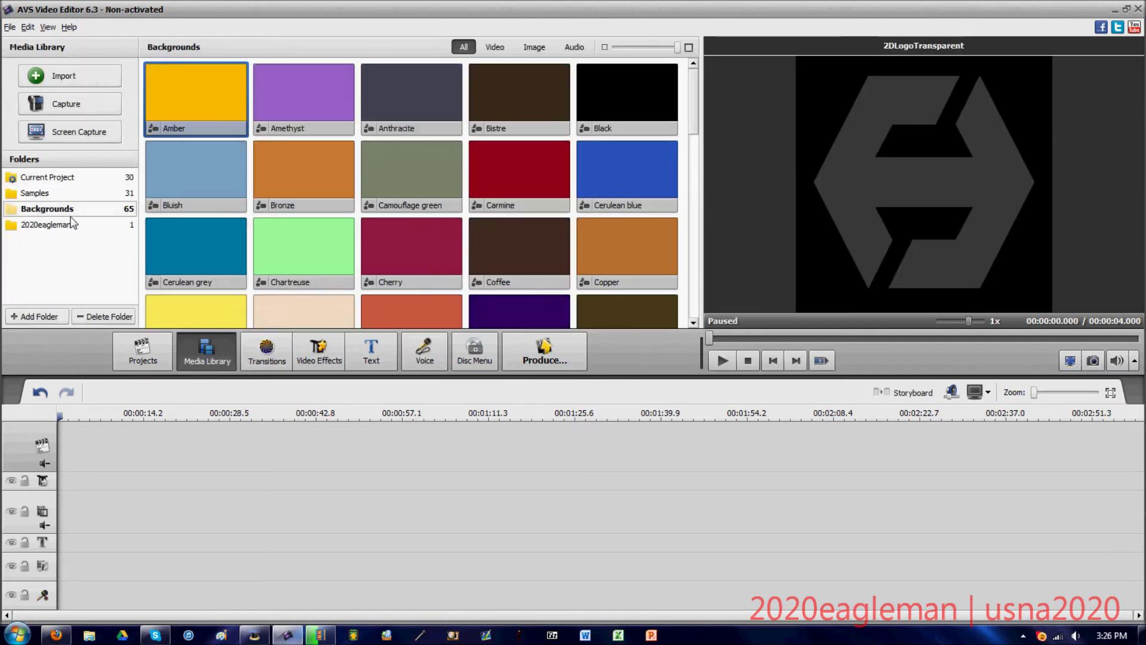
{"action": "left_click_drag", "start_coordinate": [296, 188], "coordinate": [127, 463]}
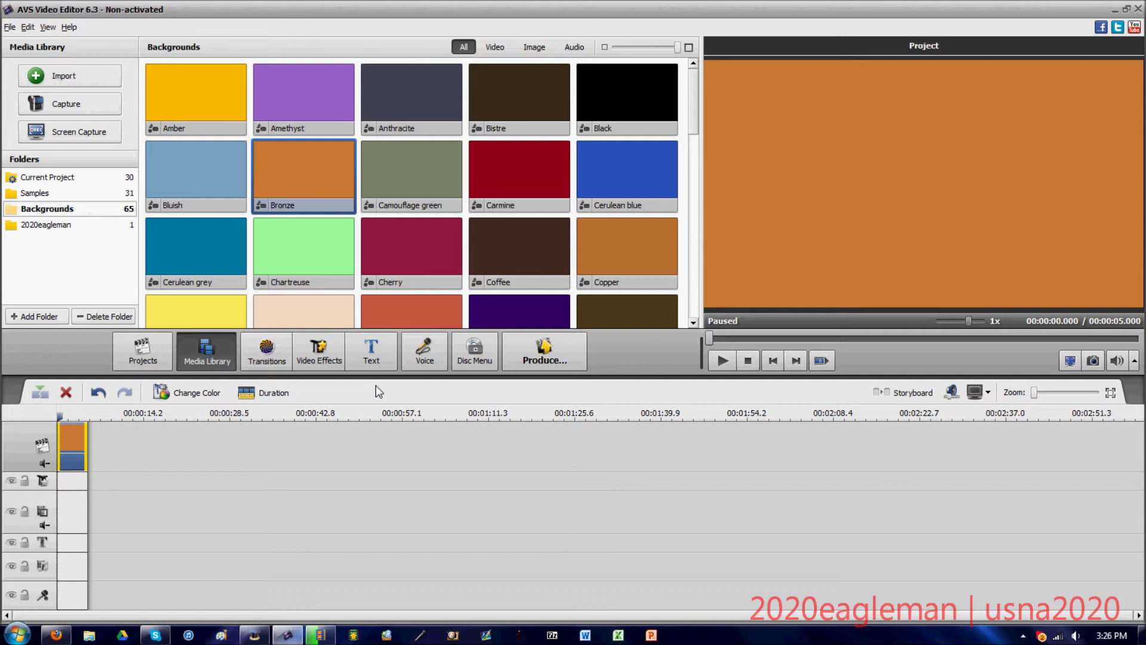
{"action": "left_click", "coordinate": [418, 363]}
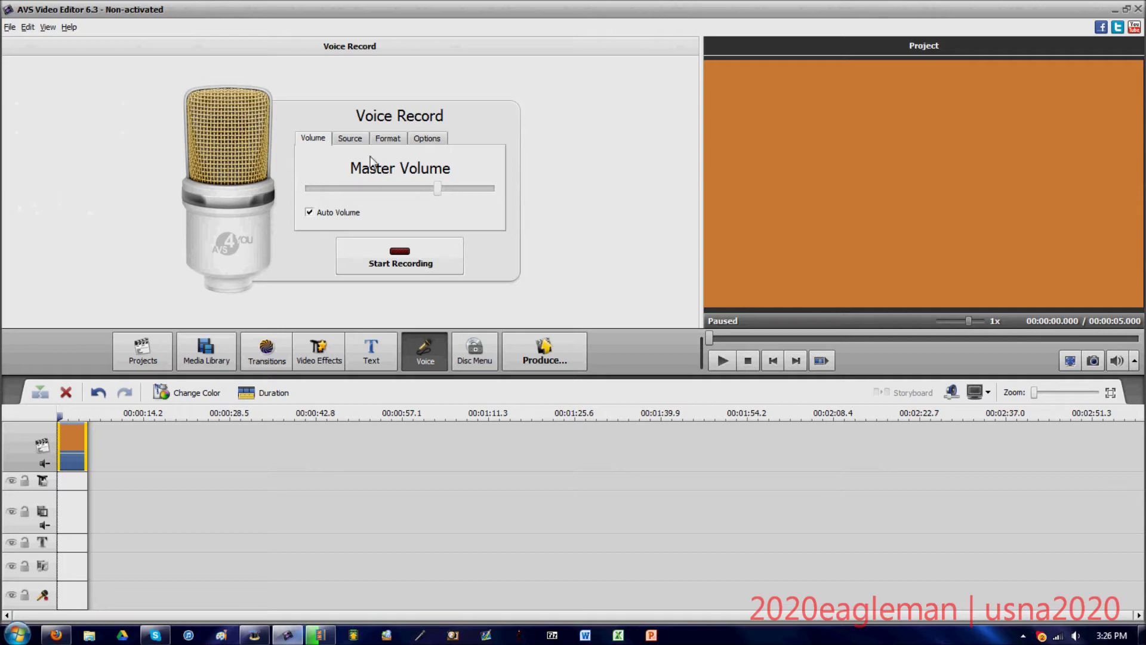
Check the Voice Record Source, Format, Options and Master Volume settings
{"action": "left_click", "coordinate": [350, 140]}
{"action": "left_click", "coordinate": [388, 140]}
{"action": "left_click", "coordinate": [427, 140]}
{"action": "left_click", "coordinate": [341, 144]}
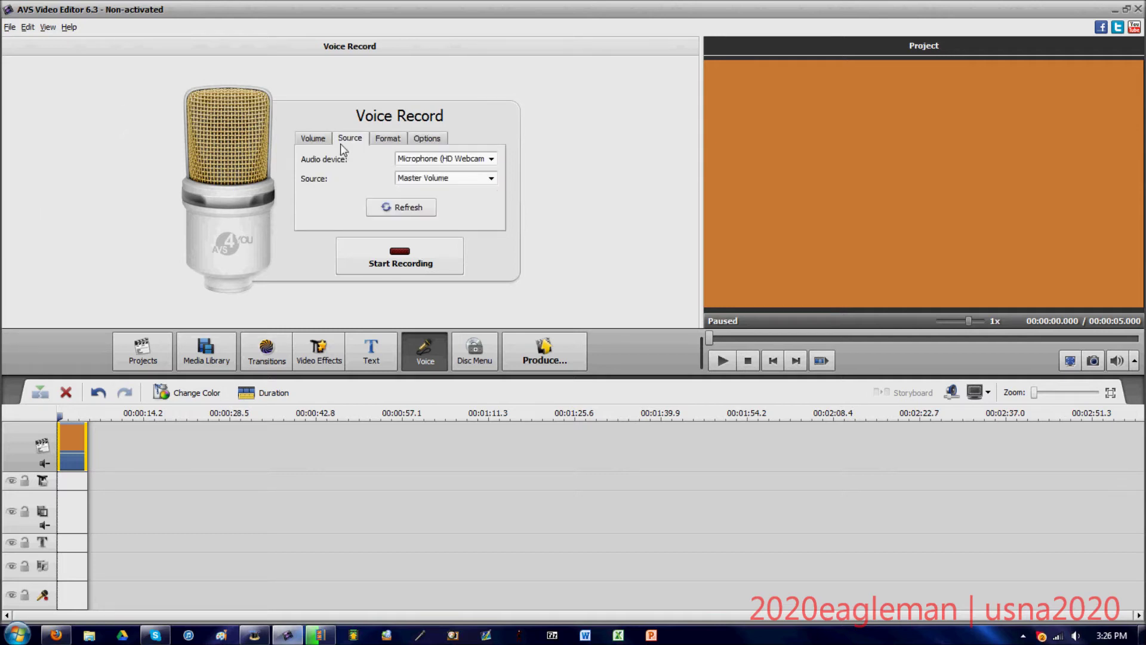
{"action": "left_click", "coordinate": [318, 141]}
{"action": "left_click", "coordinate": [354, 141]}
{"action": "left_click", "coordinate": [325, 142]}
Record a short voice comment, then return to the Media Library
{"action": "left_click", "coordinate": [408, 256]}
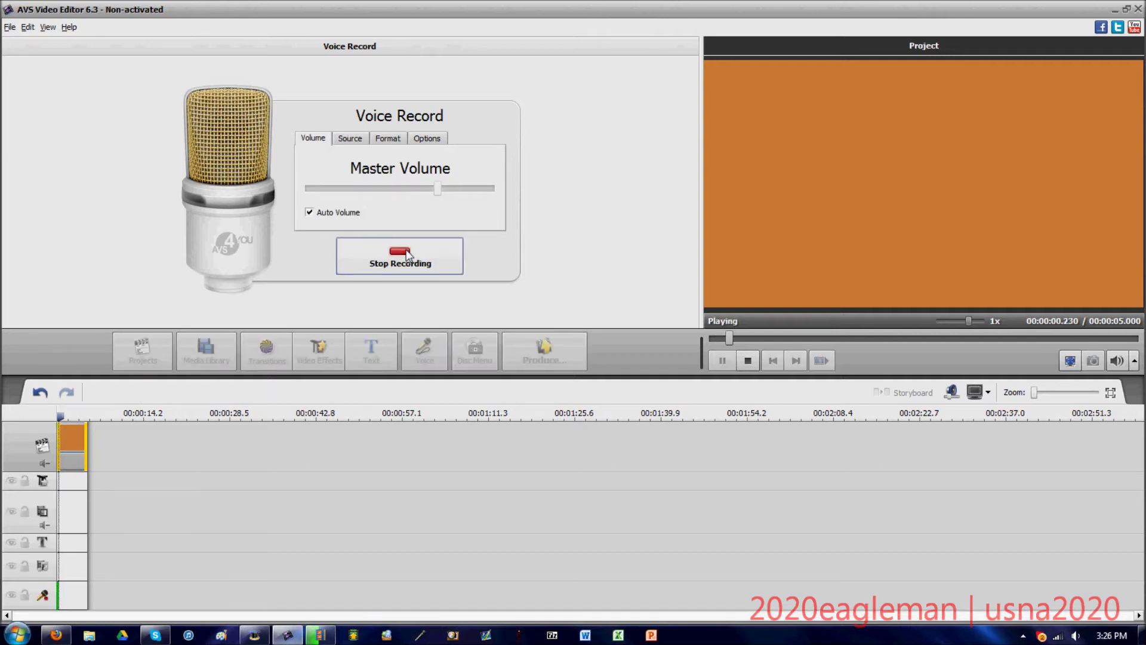
{"action": "left_click", "coordinate": [408, 256]}
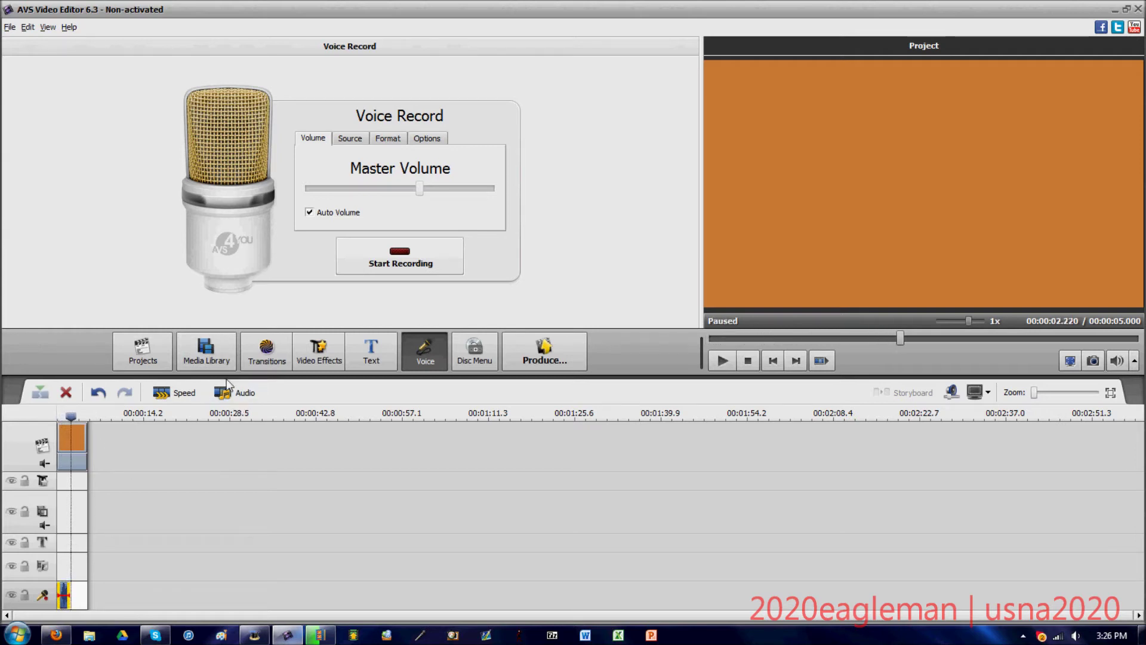
{"action": "left_click", "coordinate": [203, 357]}
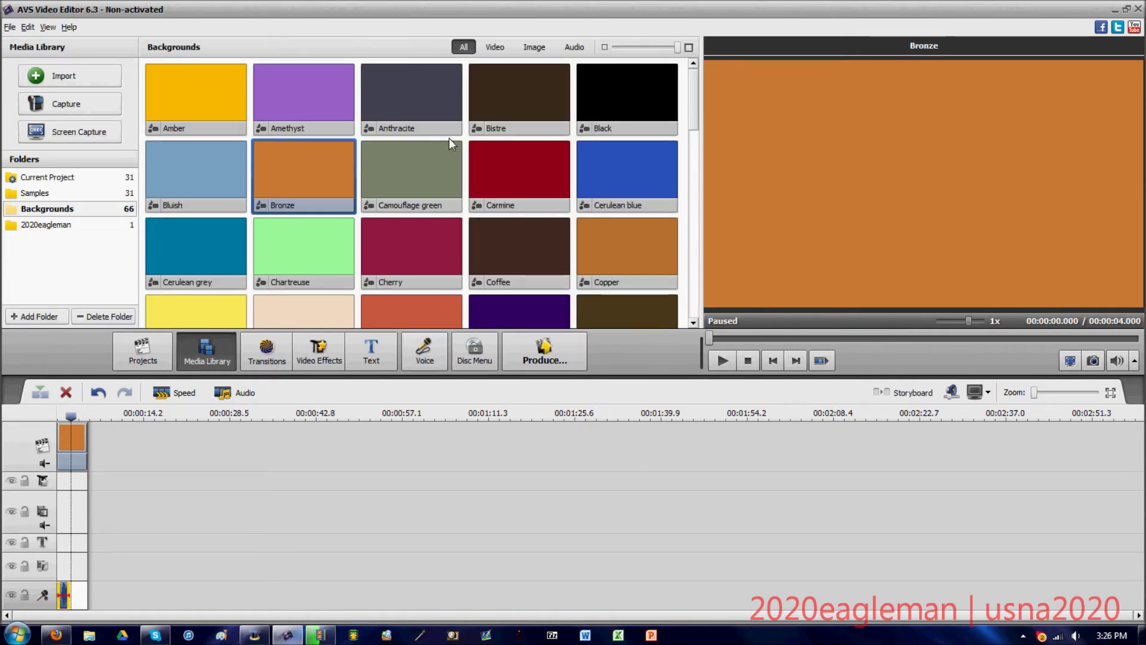
Locate the voice Recording under the Audio filter, then show all 31 Current Project items
{"action": "left_click_drag", "start_coordinate": [692, 96], "coordinate": [691, 36]}
{"action": "left_click", "coordinate": [574, 46]}
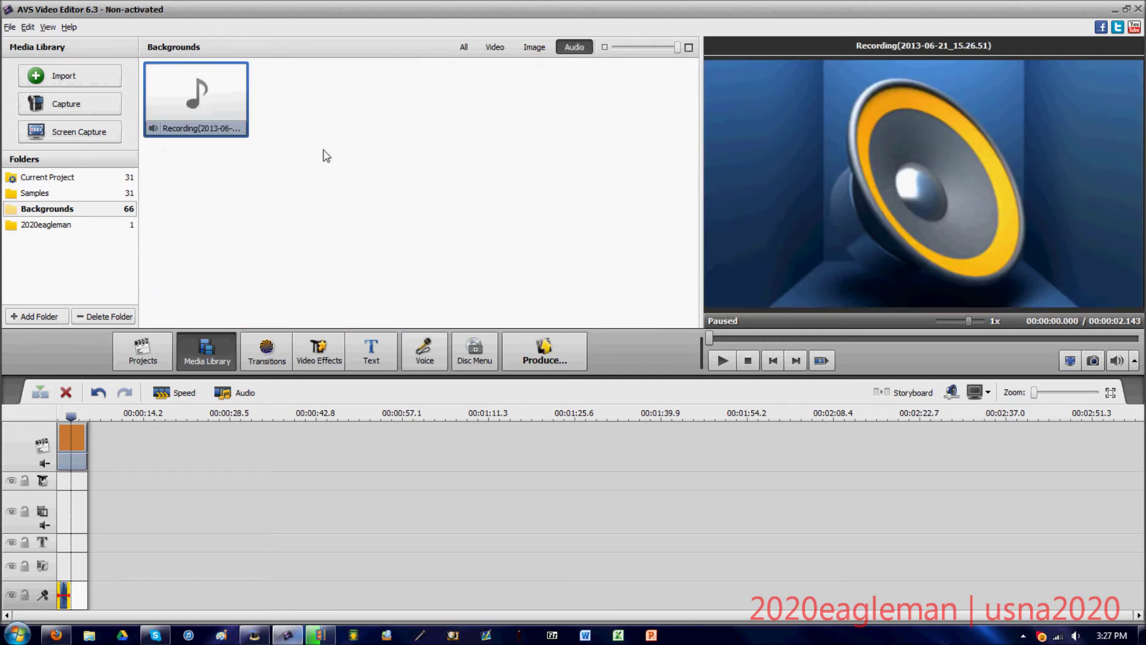
{"action": "left_click", "coordinate": [49, 180]}
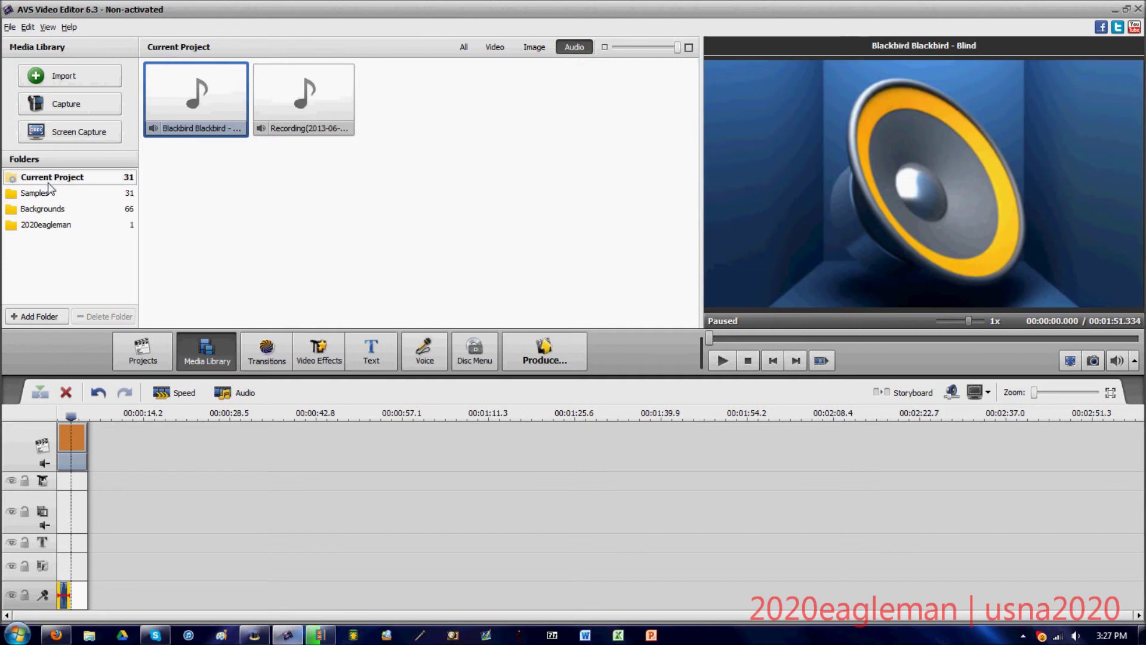
{"action": "left_click", "coordinate": [466, 46]}
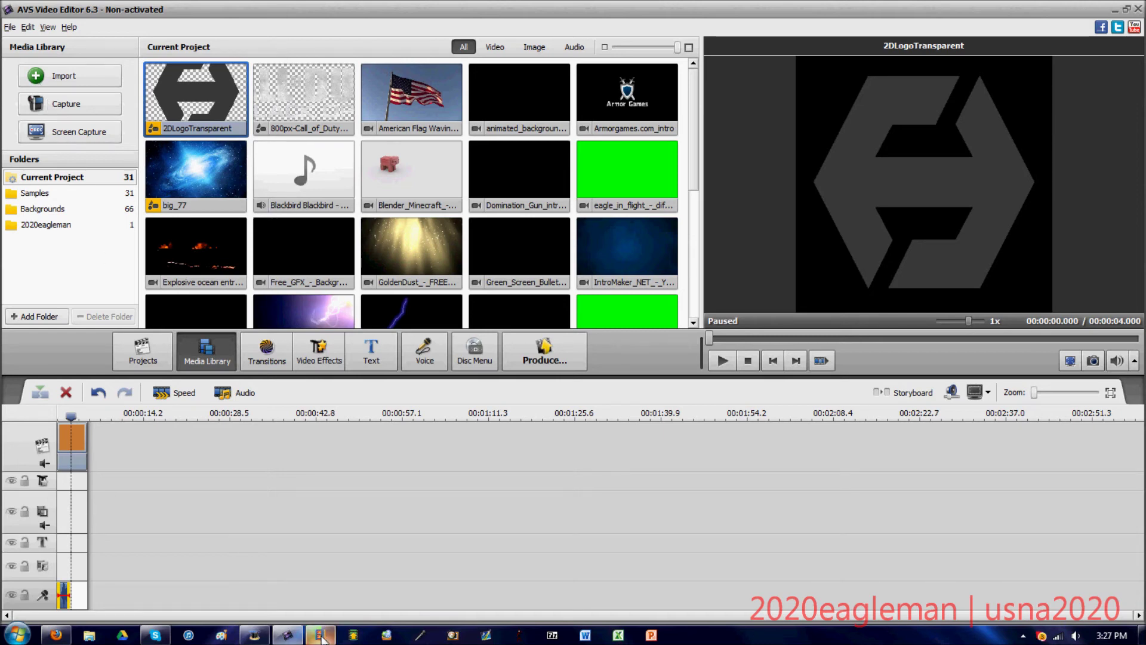
{"action": "mouse_move", "coordinate": [320, 635]}
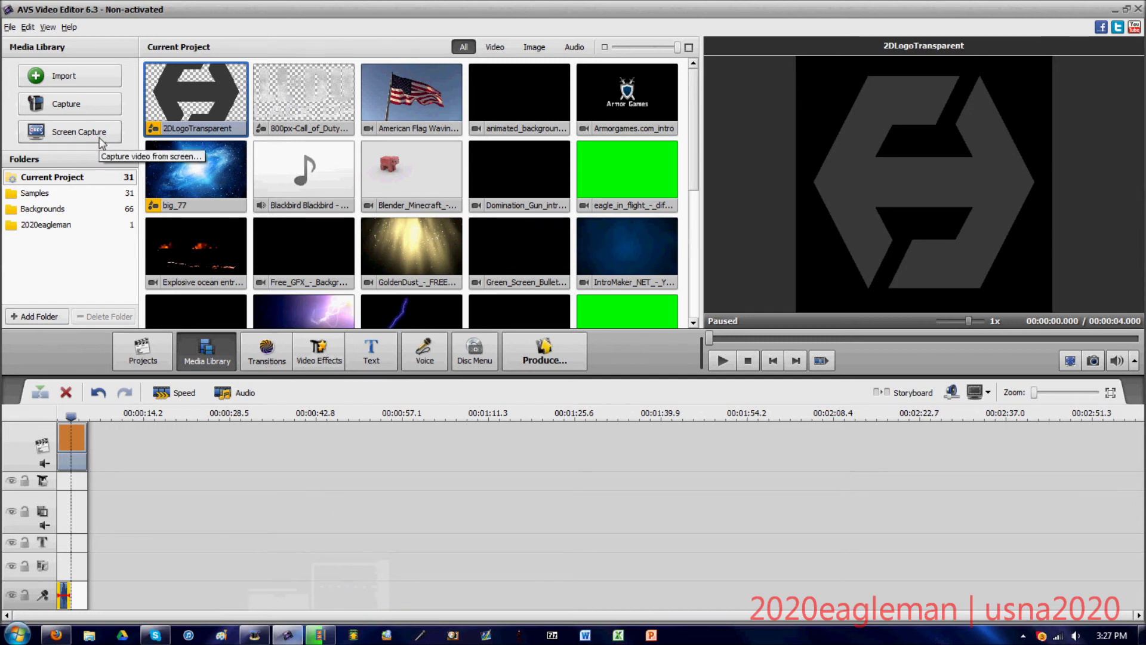
{"action": "left_click", "coordinate": [495, 47]}
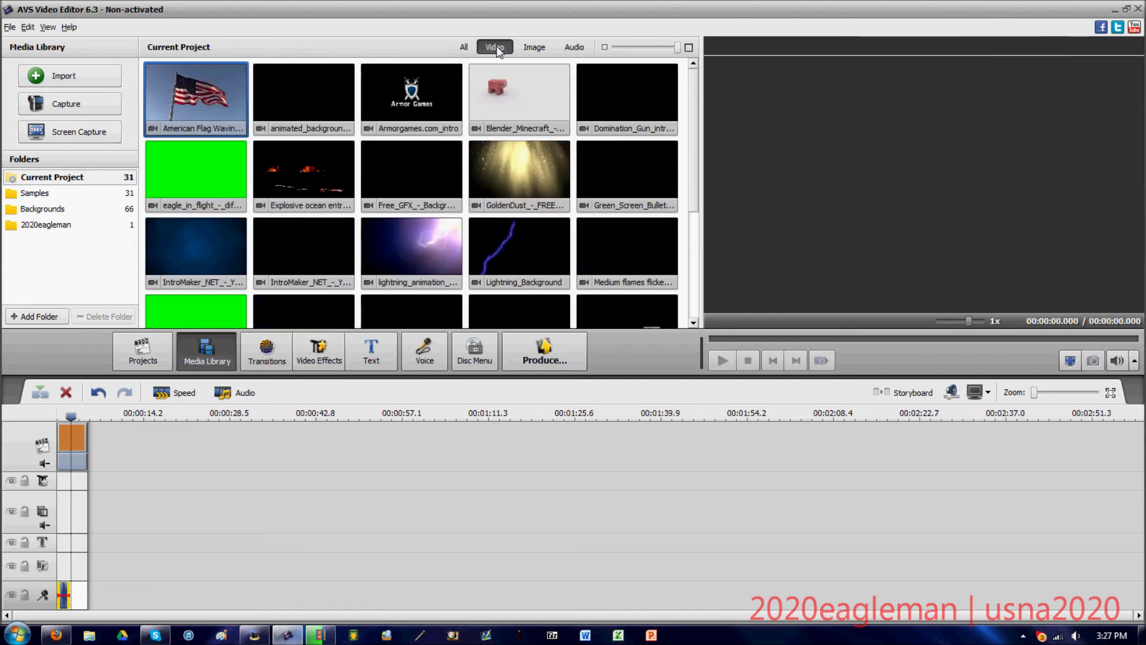
{"action": "left_click", "coordinate": [538, 48]}
{"action": "left_click", "coordinate": [574, 47]}
{"action": "left_click", "coordinate": [464, 47]}
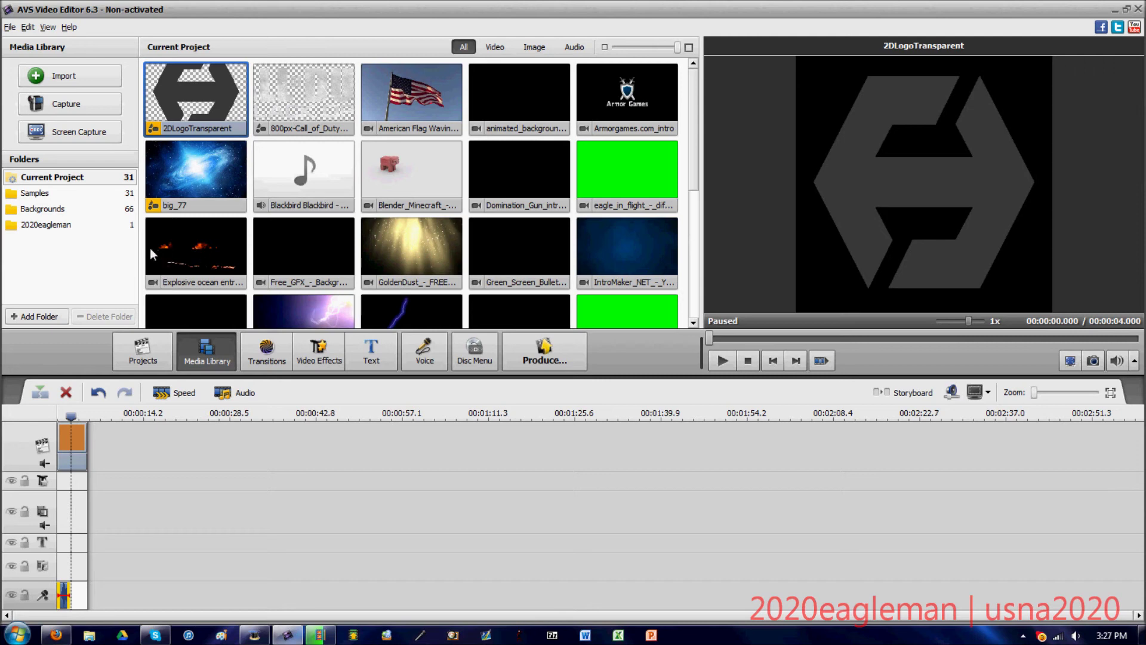
Delete the custom username folder, open Samples, and glance over the File menu
{"action": "left_click", "coordinate": [57, 226]}
{"action": "left_click", "coordinate": [111, 317]}
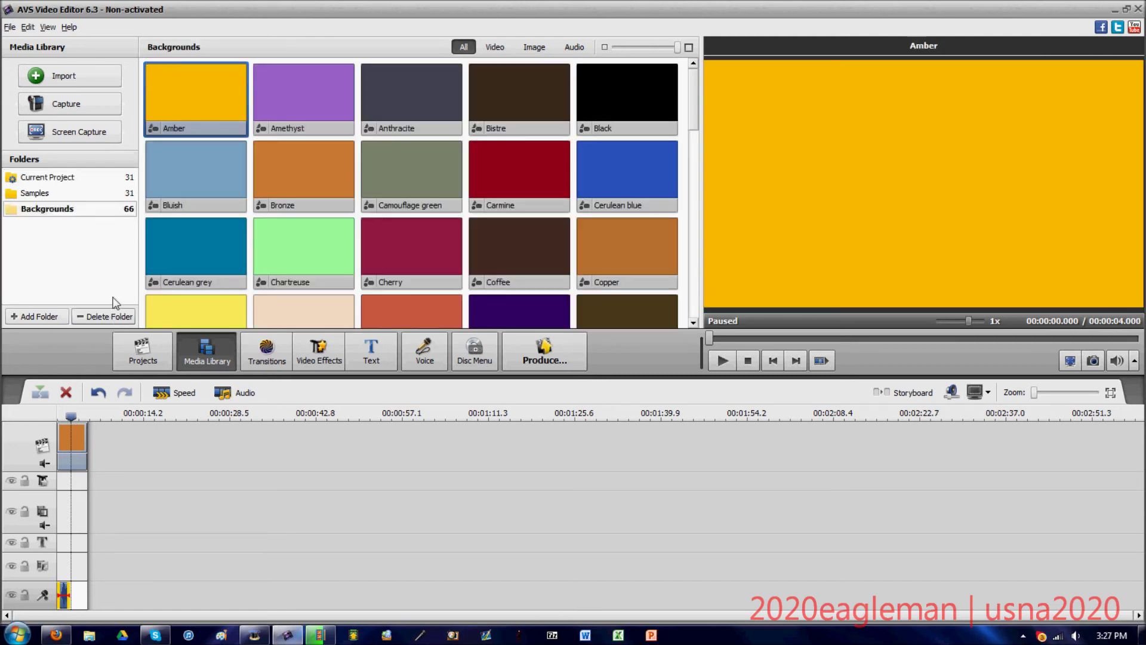
{"action": "left_click", "coordinate": [49, 193]}
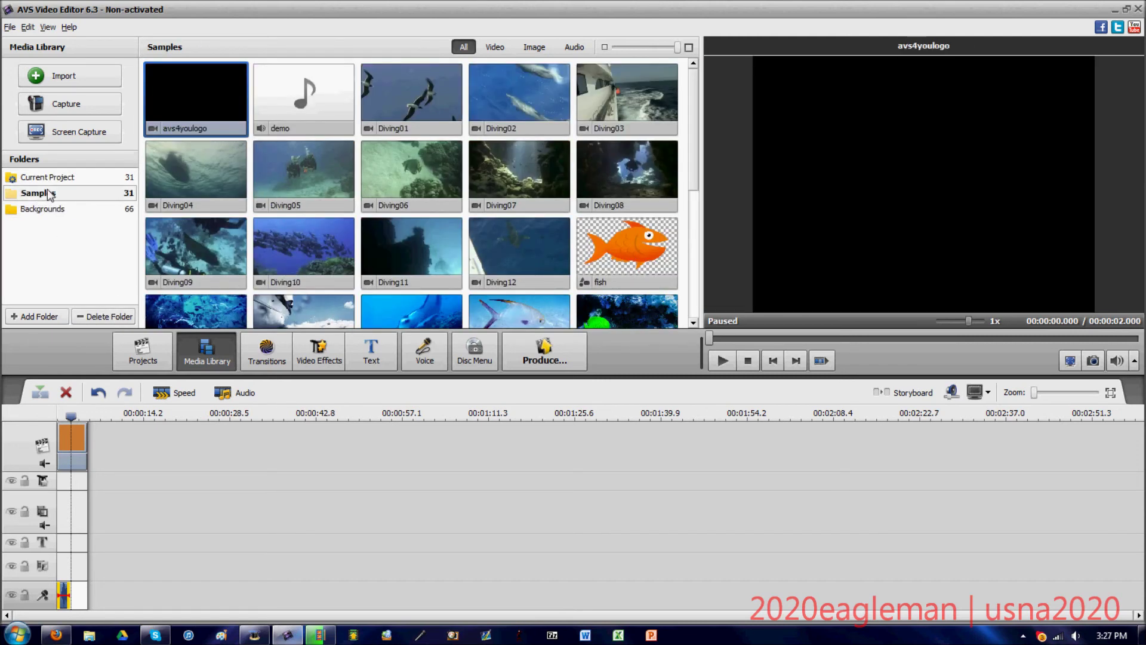
{"action": "left_click", "coordinate": [10, 29]}
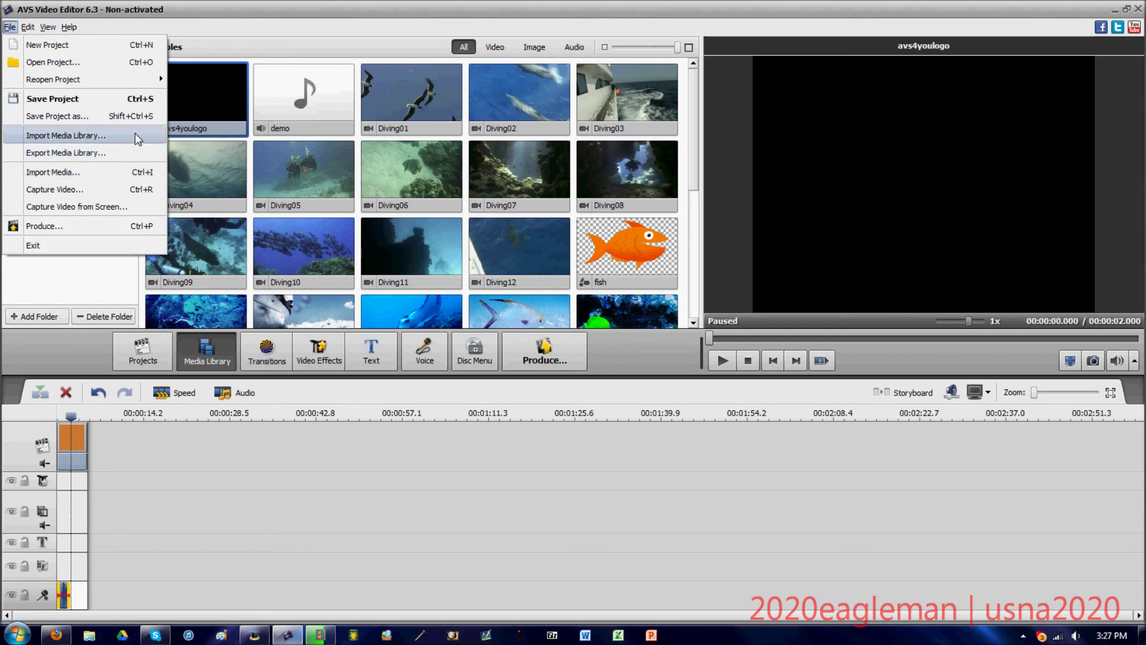
{"action": "left_click", "coordinate": [55, 276]}
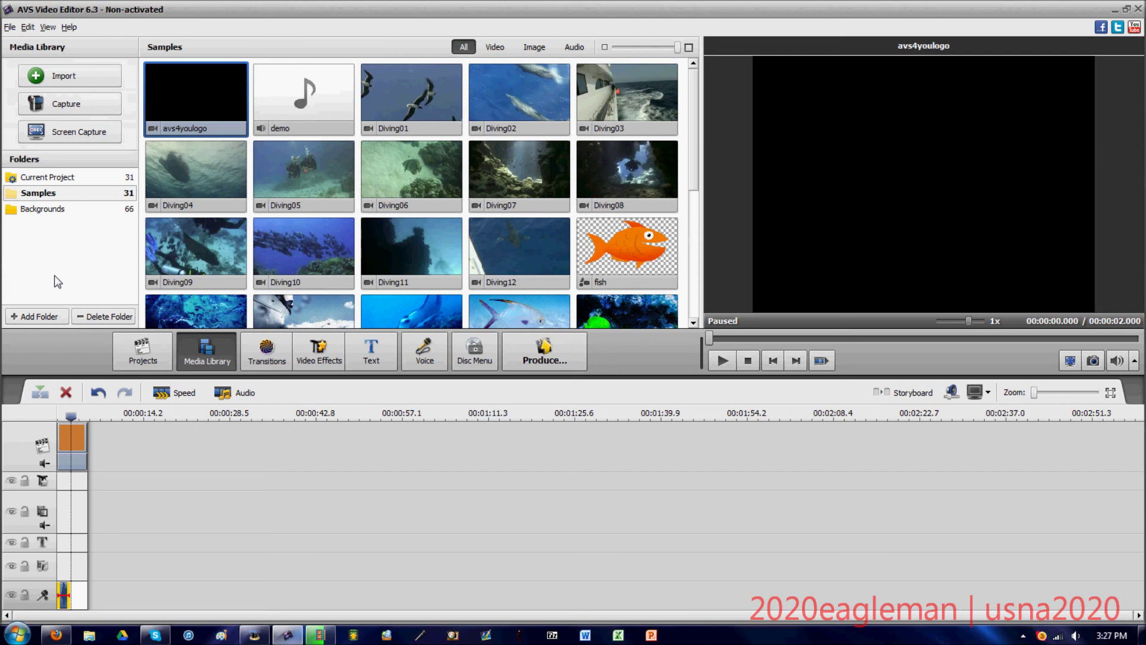